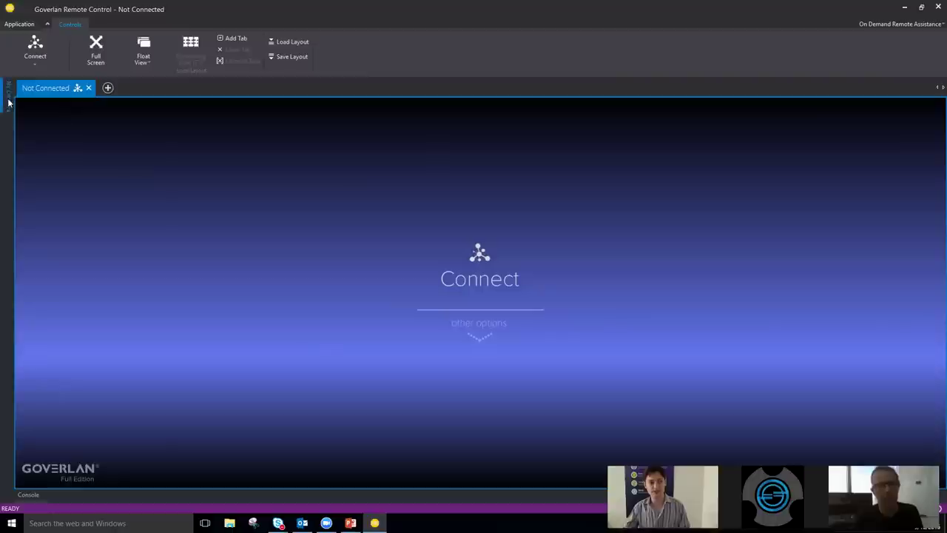
Connect to the demo-dc computer saved in Favorites and unlock its administrator session with the account password.
mouse_move(8, 100)
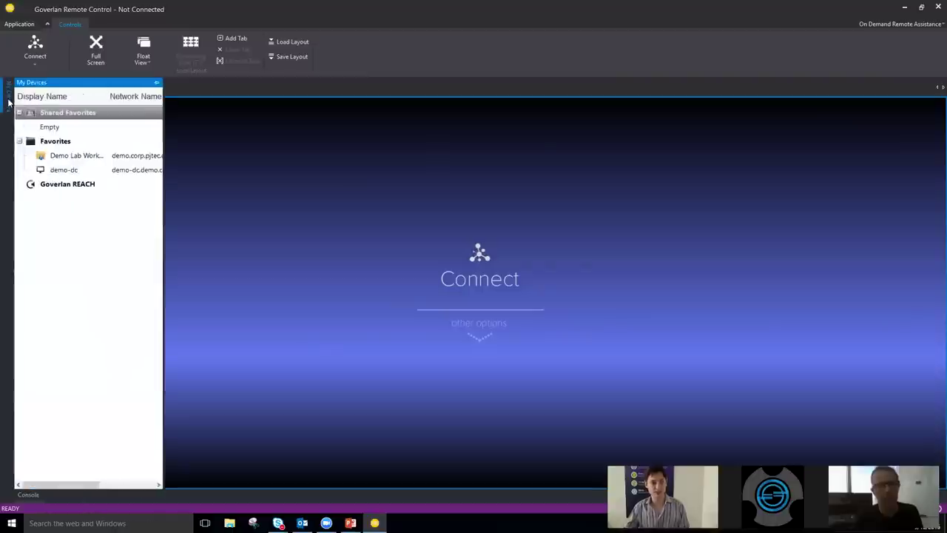
double_click(70, 172)
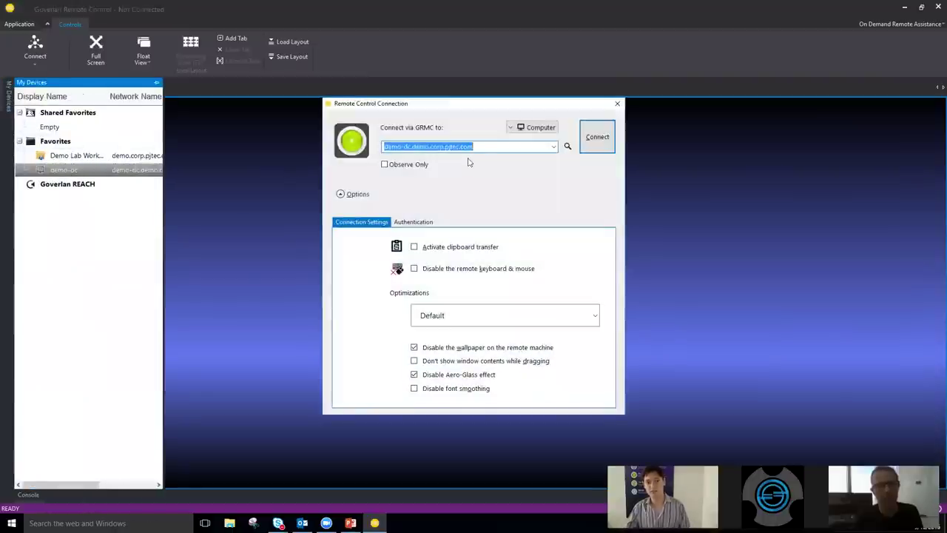
left_click(585, 142)
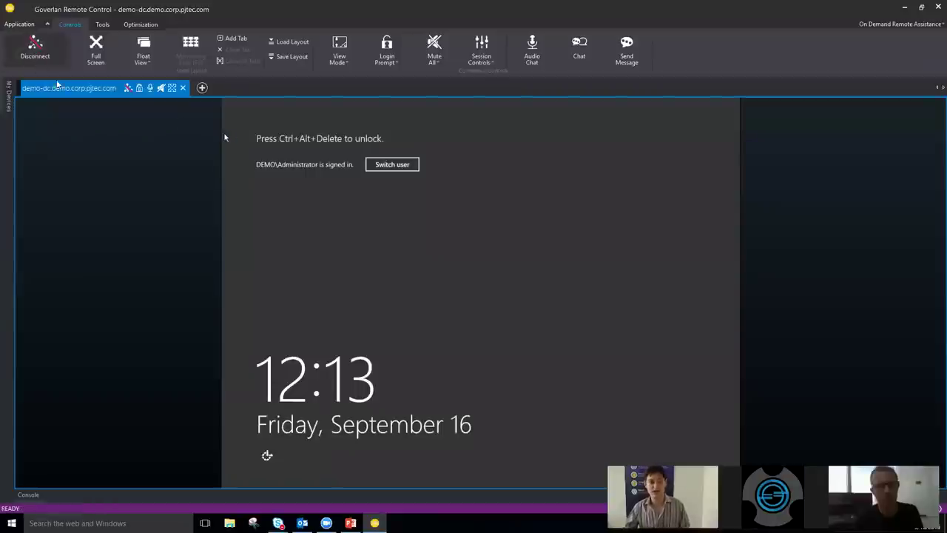
left_click(139, 88)
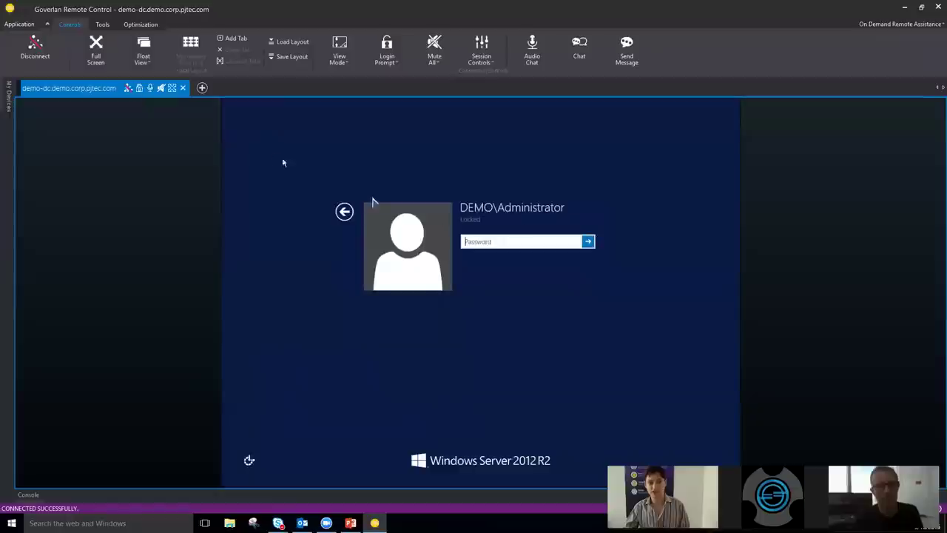
type("********")
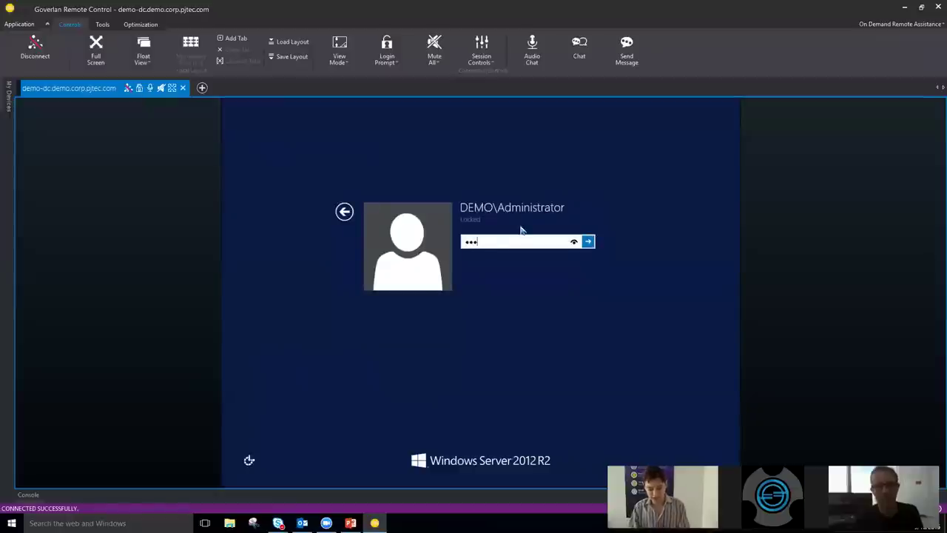
key("Return")
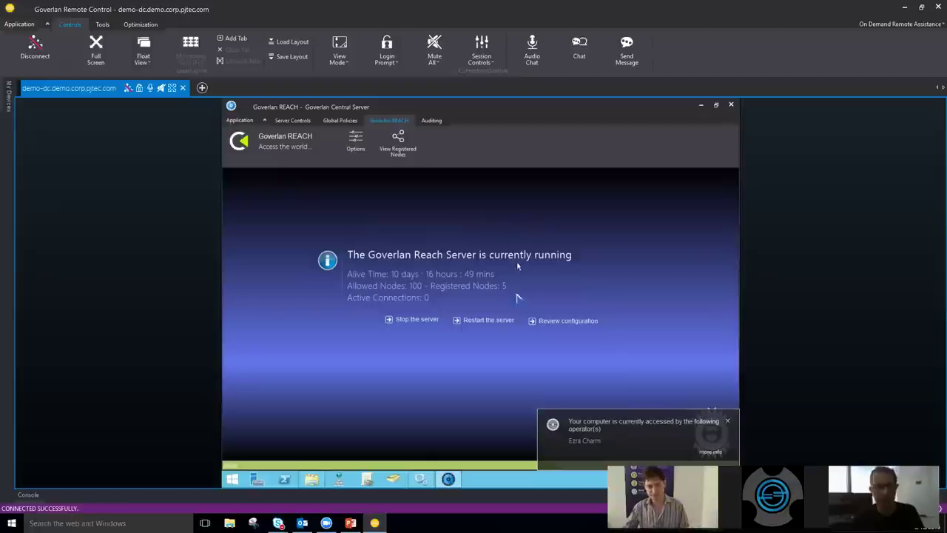
Review the Goverlan Reach server configuration on demo-dc, dismiss the operator access notification, and leave the settings without saving.
left_click(560, 325)
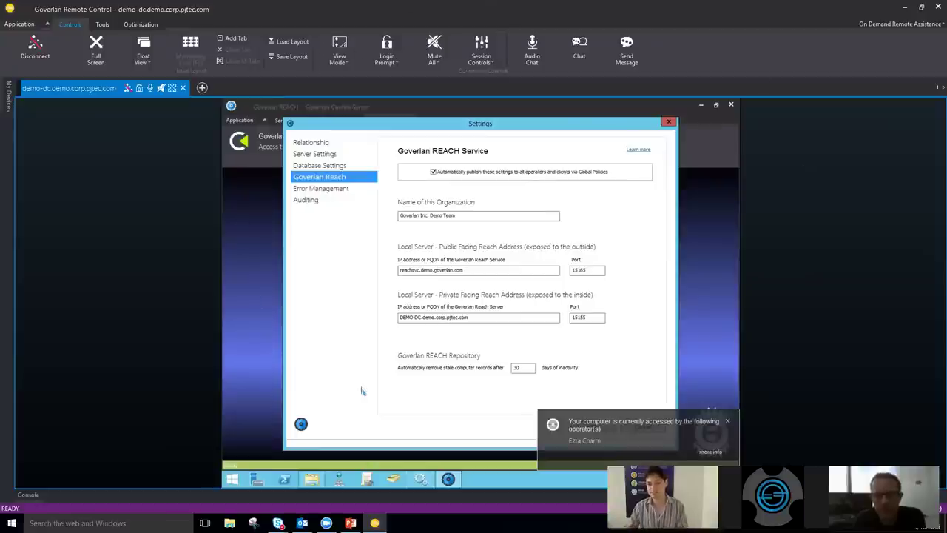
left_click(727, 421)
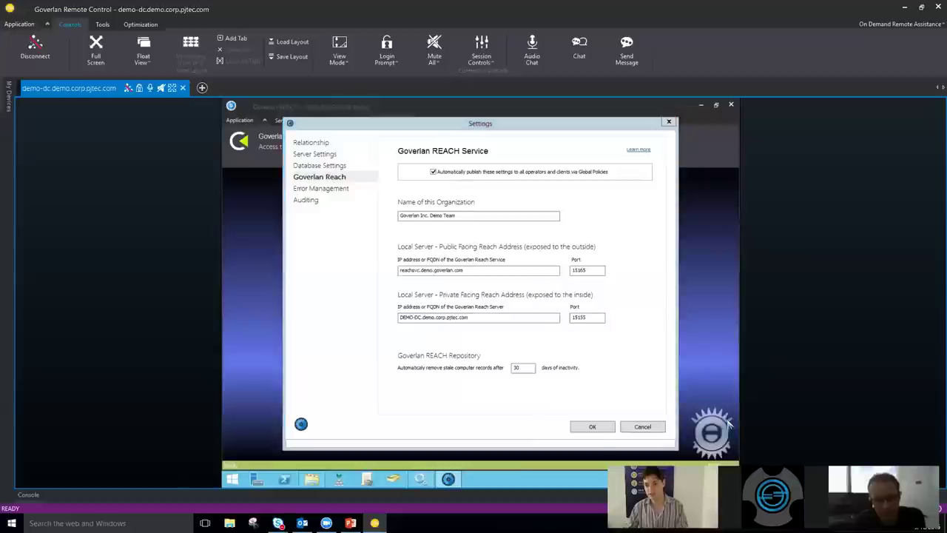
left_click(642, 427)
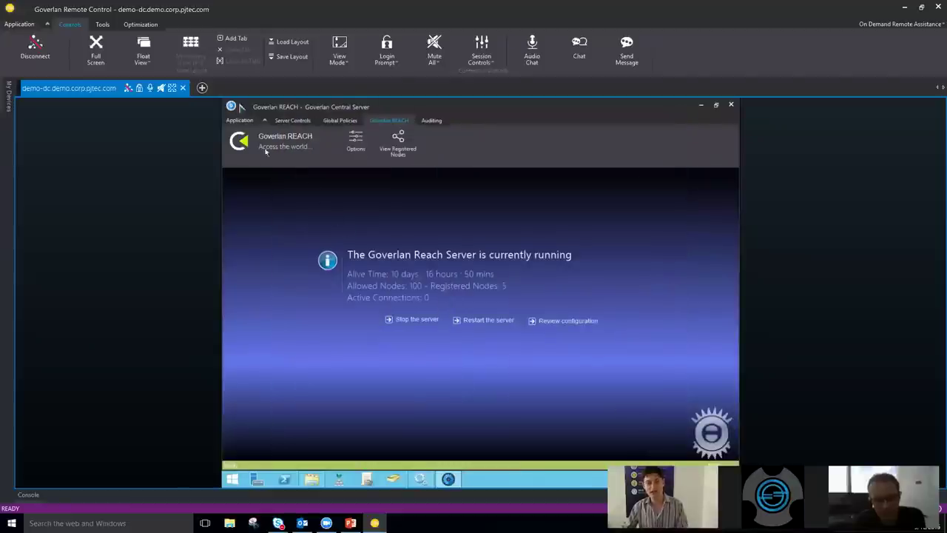
In a new session tab, connect to MARNI-THINK under Goverlan REACH's Goverlan Inc. Demo Team and hide its operator access message.
left_click(202, 87)
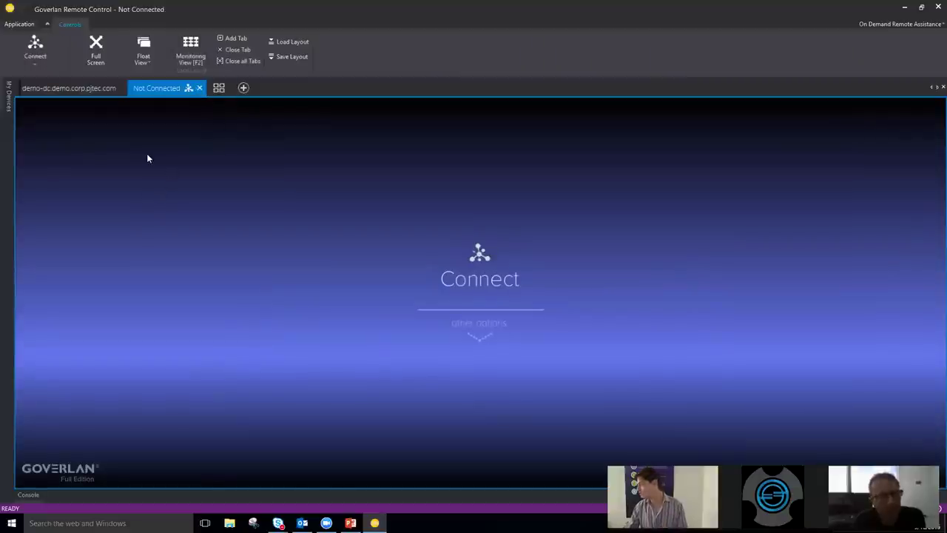
mouse_move(8, 95)
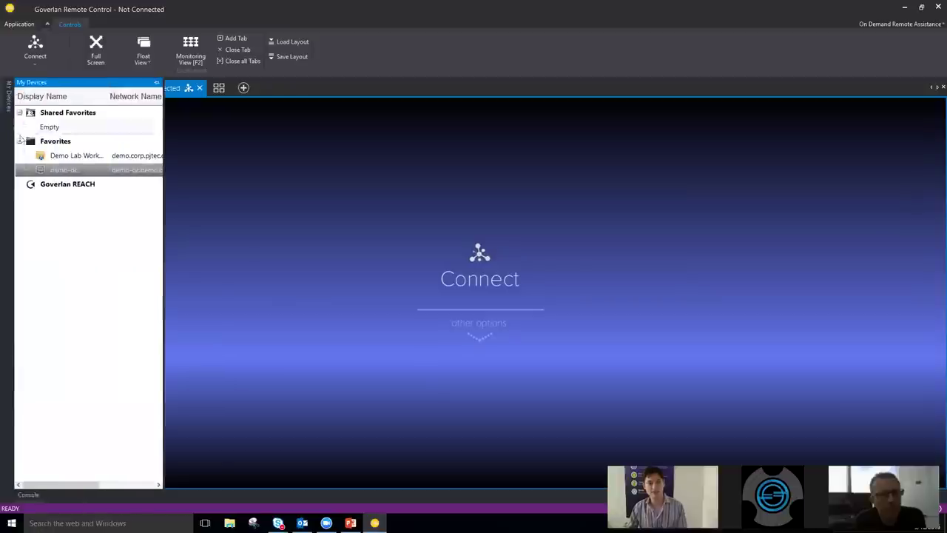
double_click(55, 185)
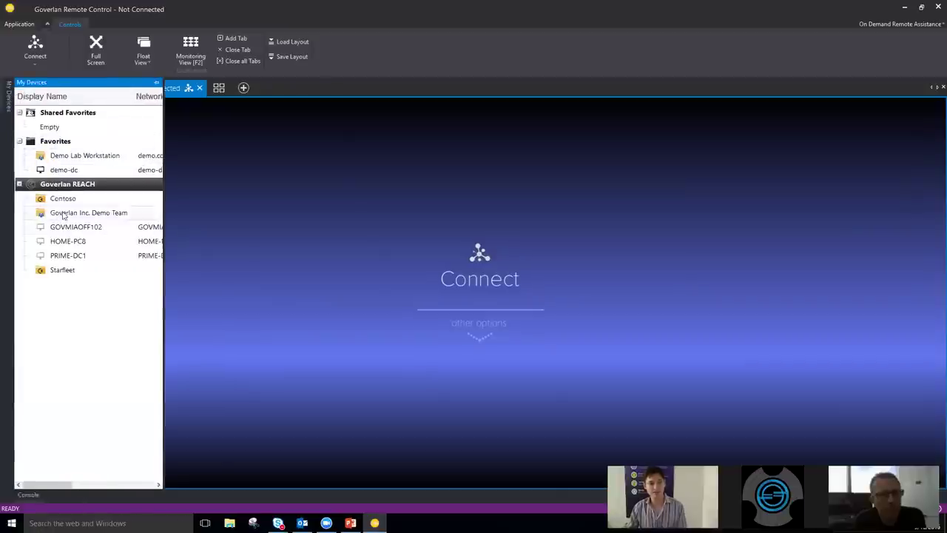
double_click(63, 213)
double_click(71, 228)
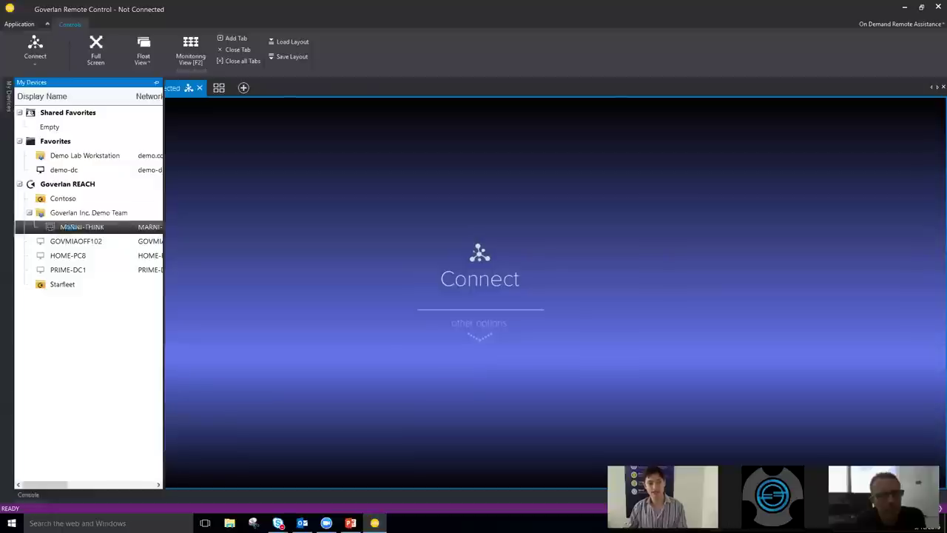
left_click(597, 140)
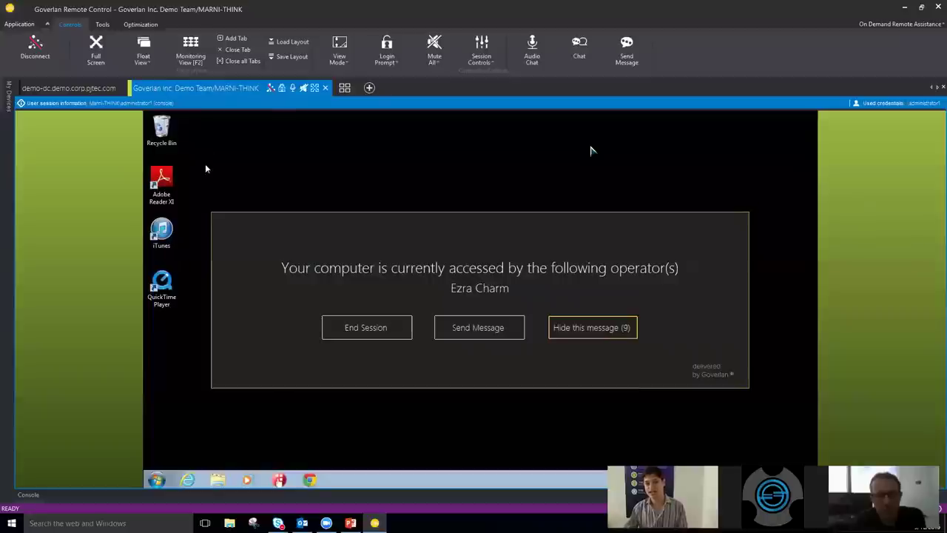
left_click(598, 331)
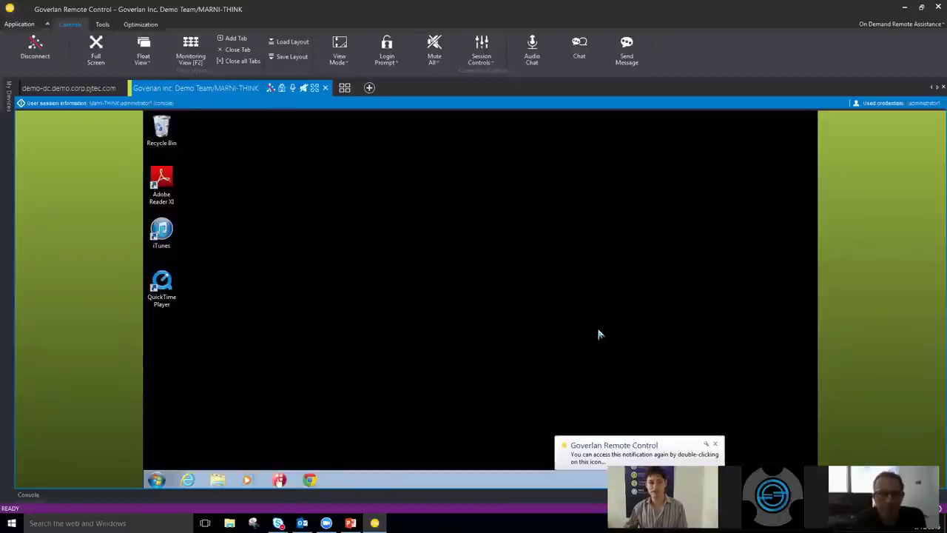
Examine the agent network settings in the remote computer's Goverlan Client Configuration, and close it together with the Control Panel.
left_click(156, 480)
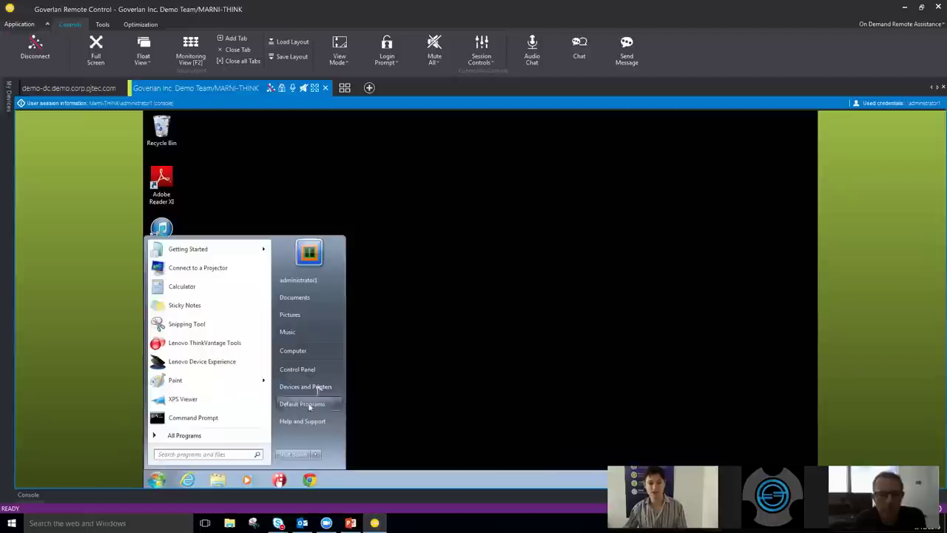
left_click(318, 369)
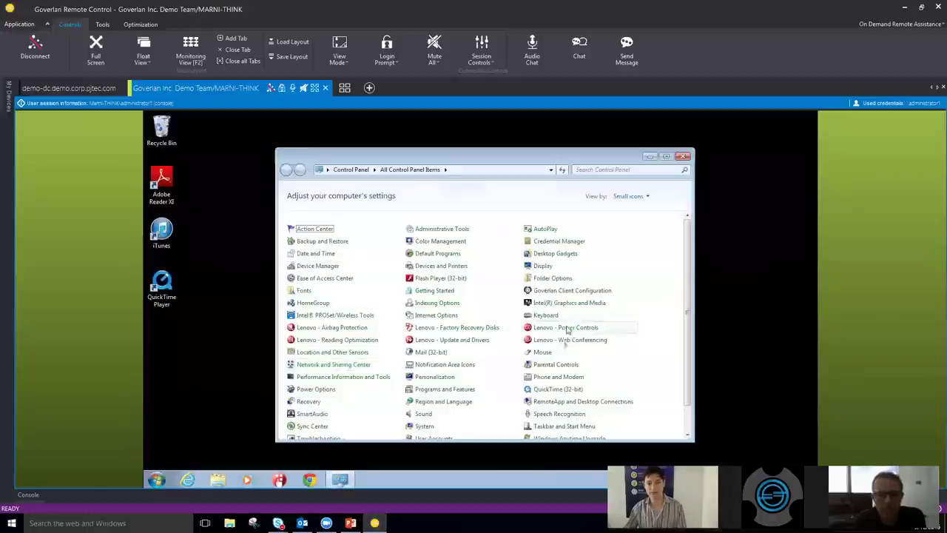
left_click(547, 292)
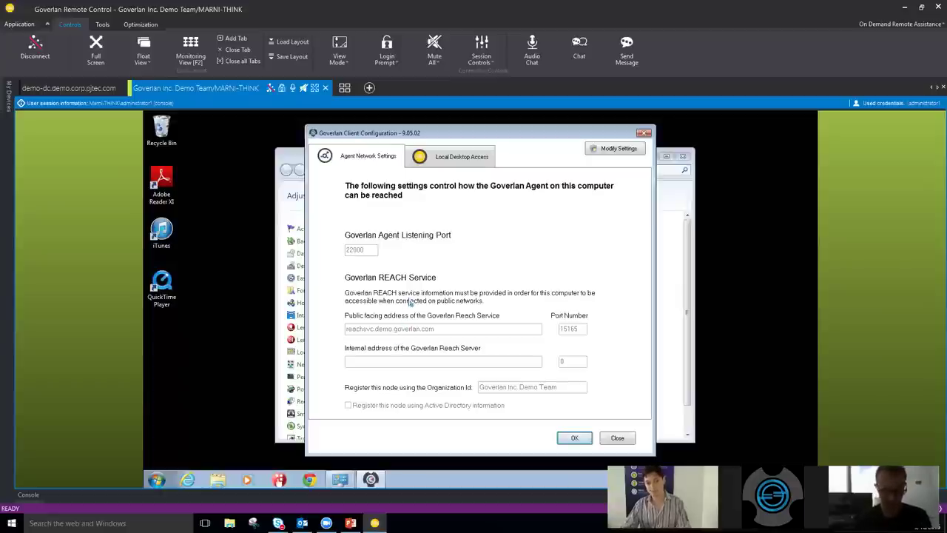
key("Escape")
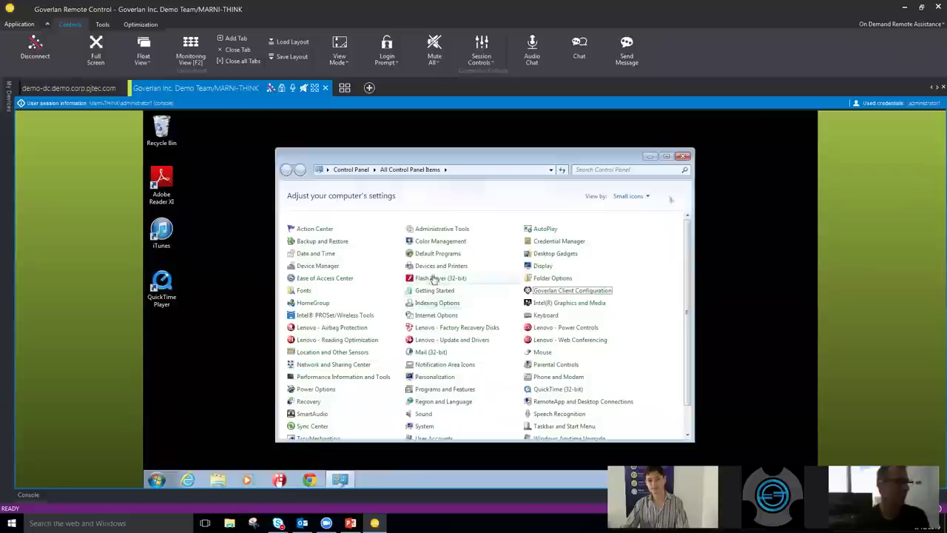
left_click(682, 157)
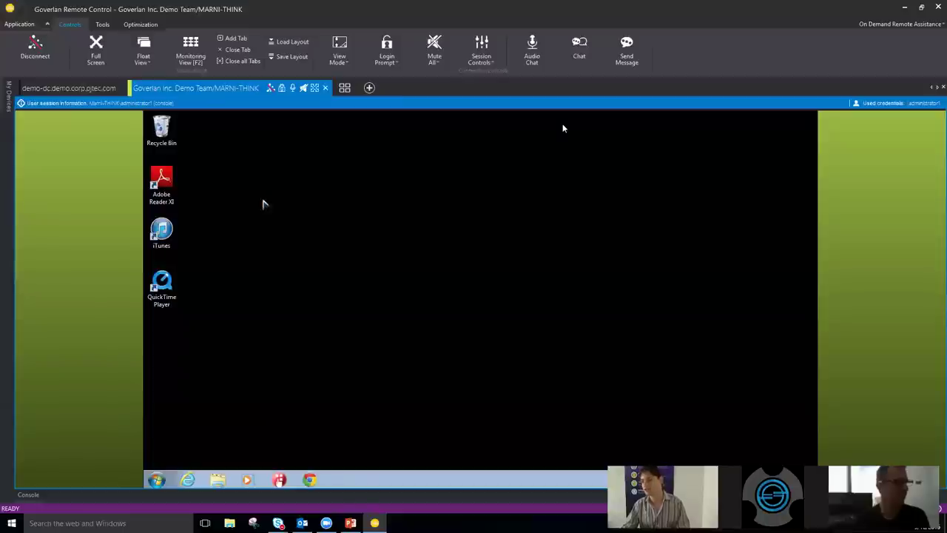
Generate an on-demand assistance instruction message as a client email and launch the remote assistance agent.
left_click(884, 24)
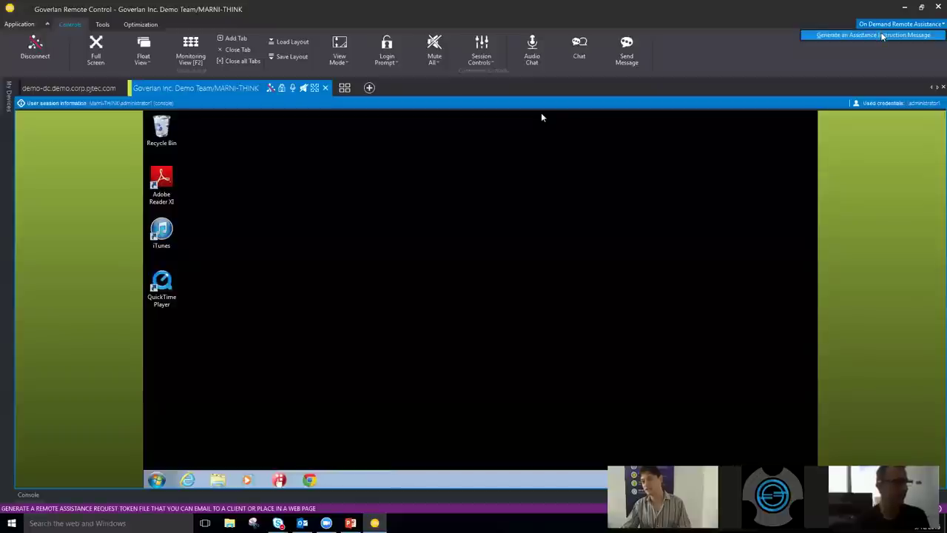
left_click(883, 36)
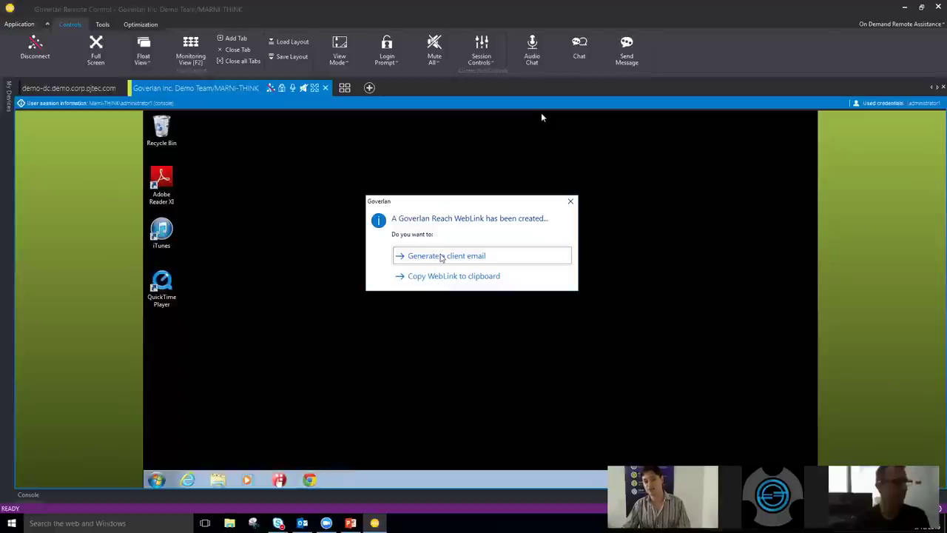
left_click(438, 256)
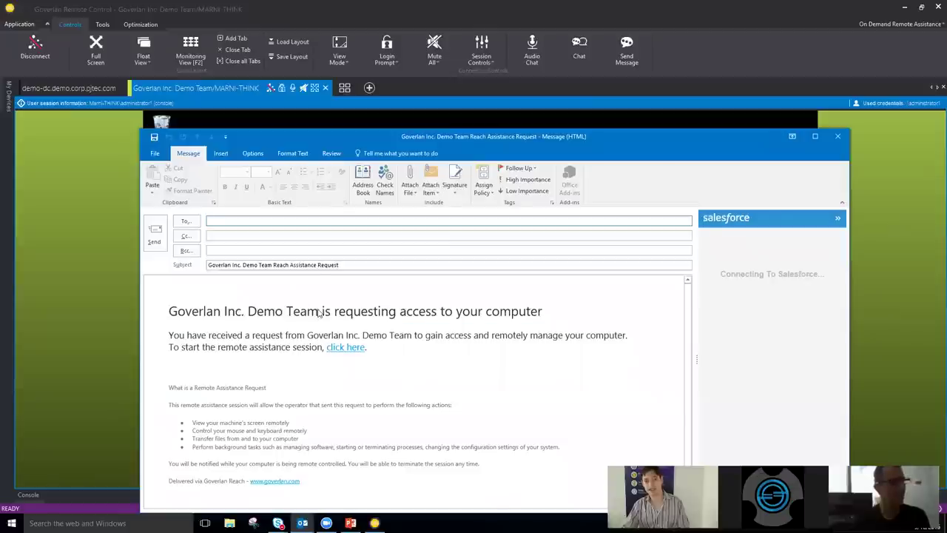
left_click(168, 318)
left_click(455, 342)
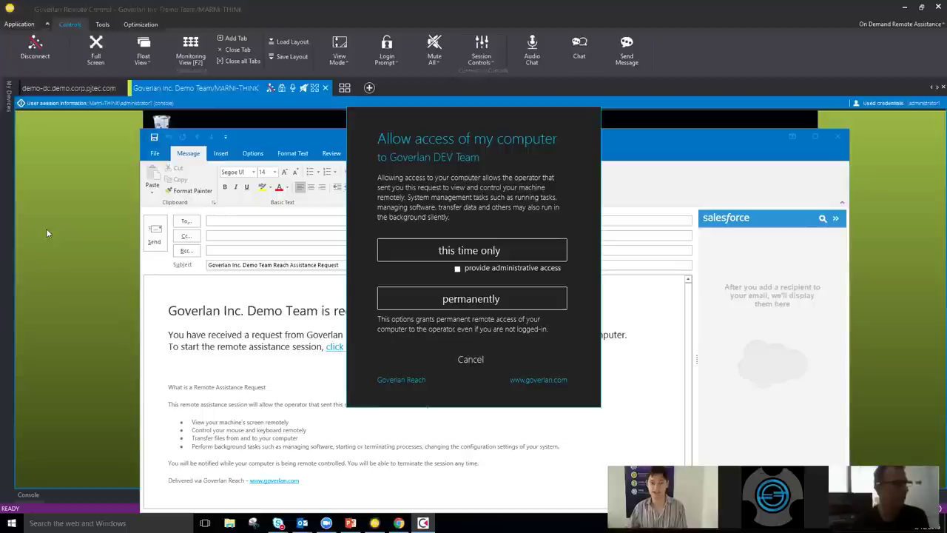
Allow access to the computer this time only, and cancel the session while keeping the support agent as a desktop shortcut.
left_click(471, 255)
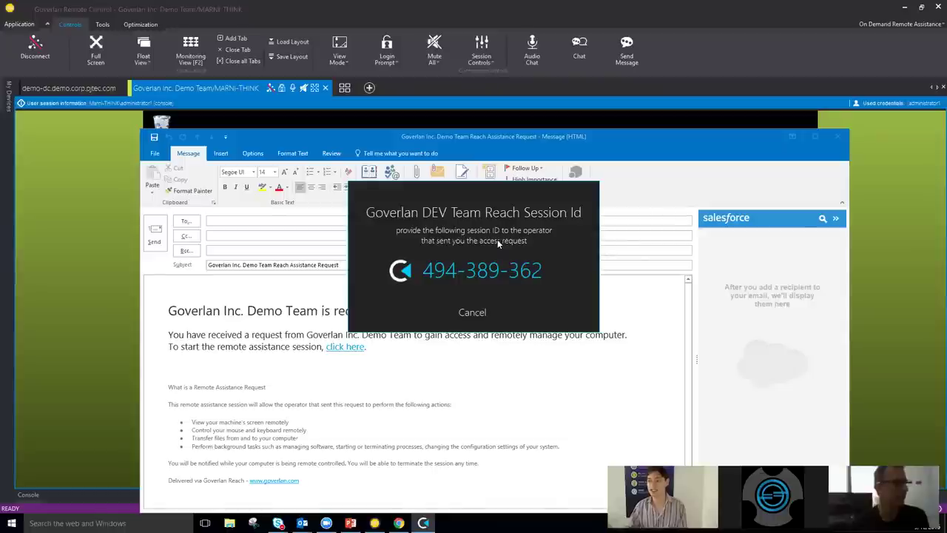
left_click(471, 312)
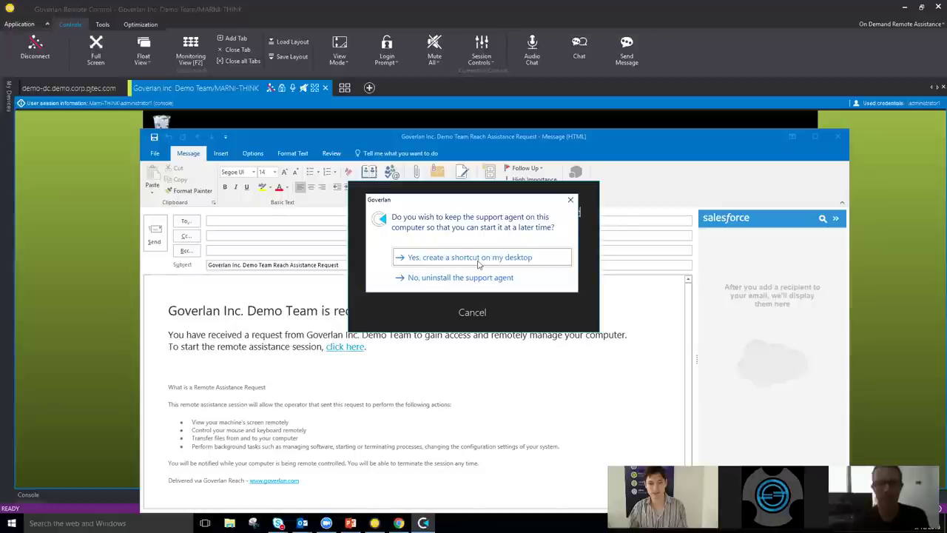
left_click(482, 257)
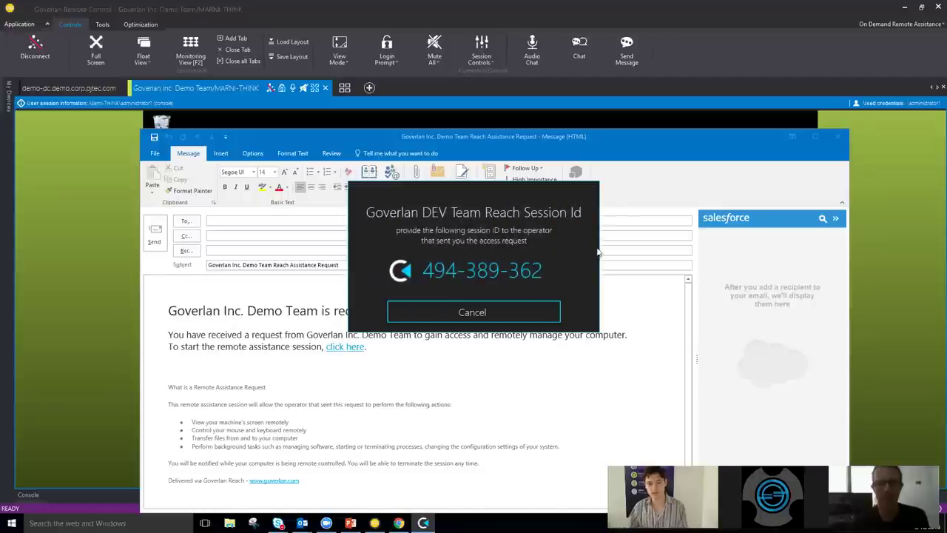
Close the assistance request email without saving its changes.
left_click(839, 137)
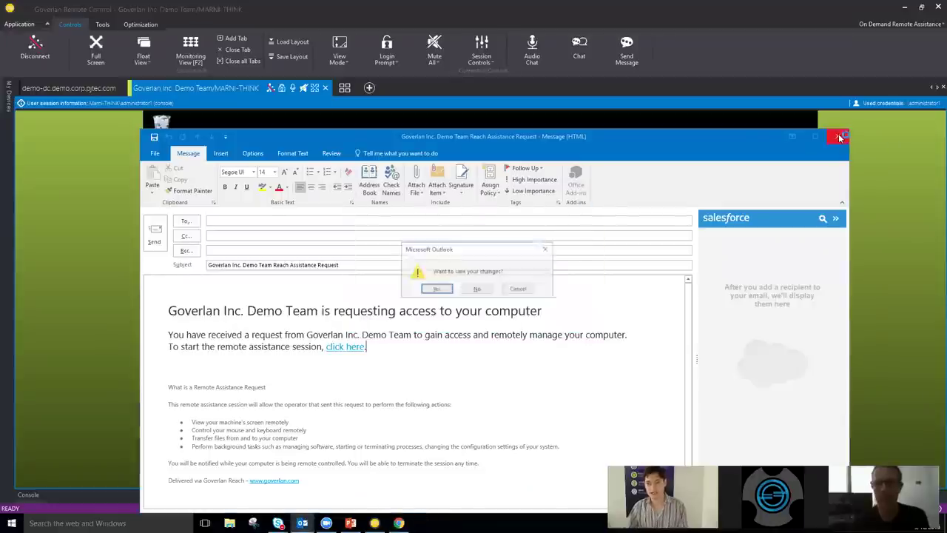
left_click(478, 289)
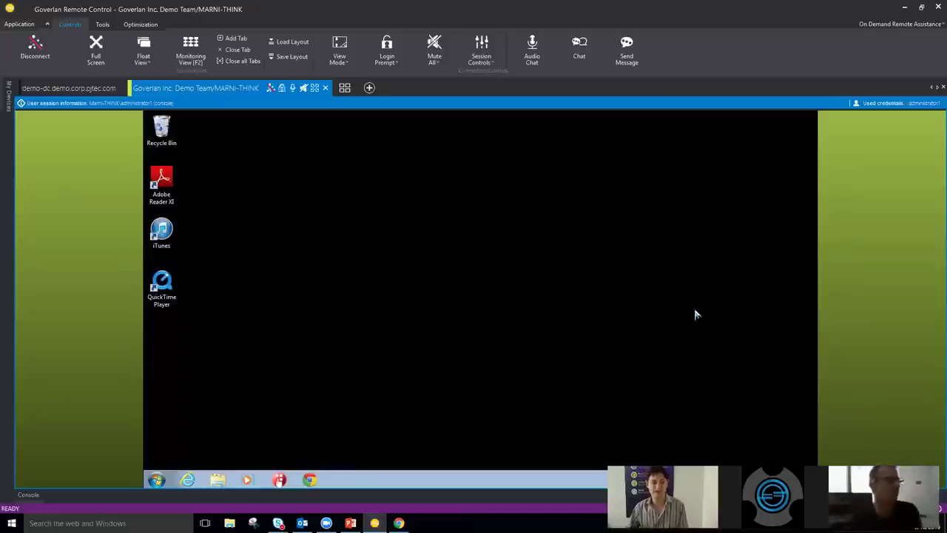
Disconnect the remote session to MARNI-THINK and bring up the list of devices.
mouse_move(12, 103)
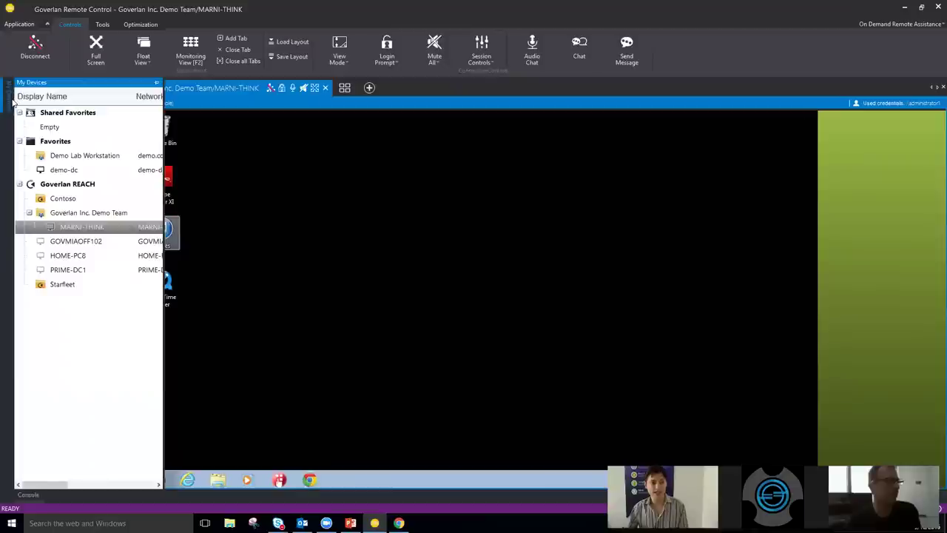
left_click(271, 88)
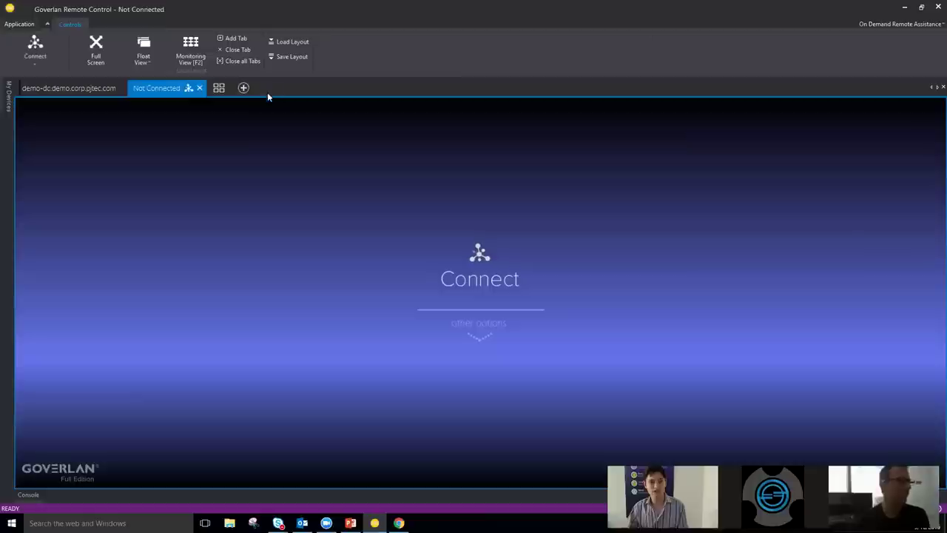
left_click(11, 108)
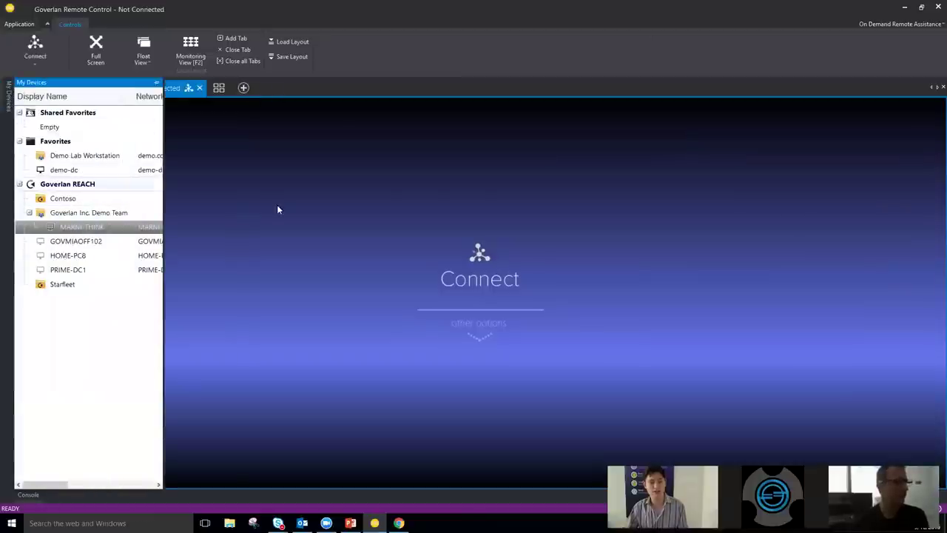
Remove the stored alternate credentials for Goverlan Inc. Demo Team/MARNI-THINK in the Credential Manager.
left_click(6, 25)
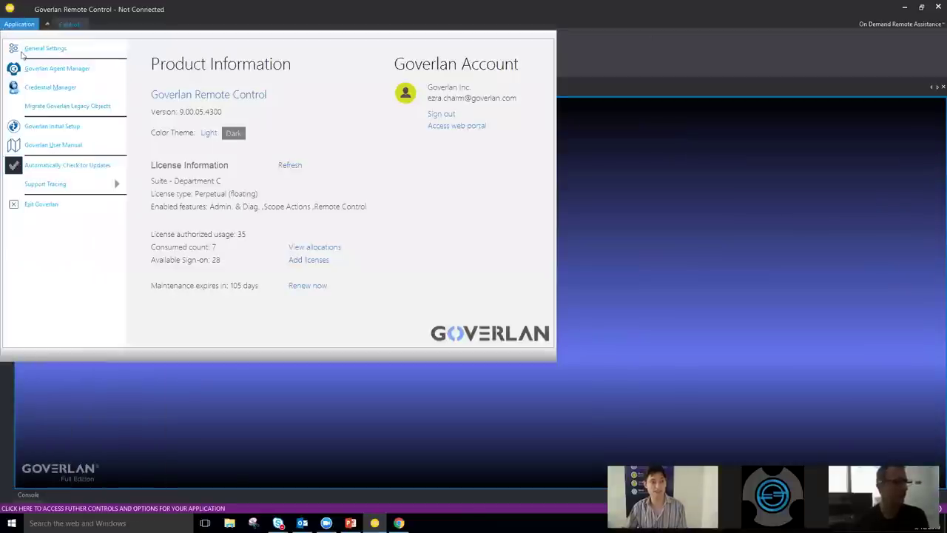
left_click(44, 86)
left_click(361, 248)
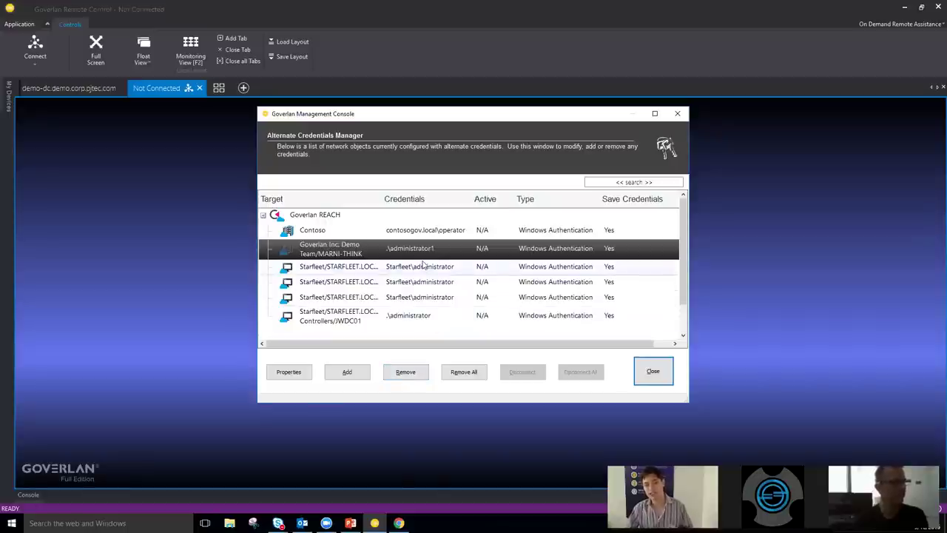
left_click(413, 372)
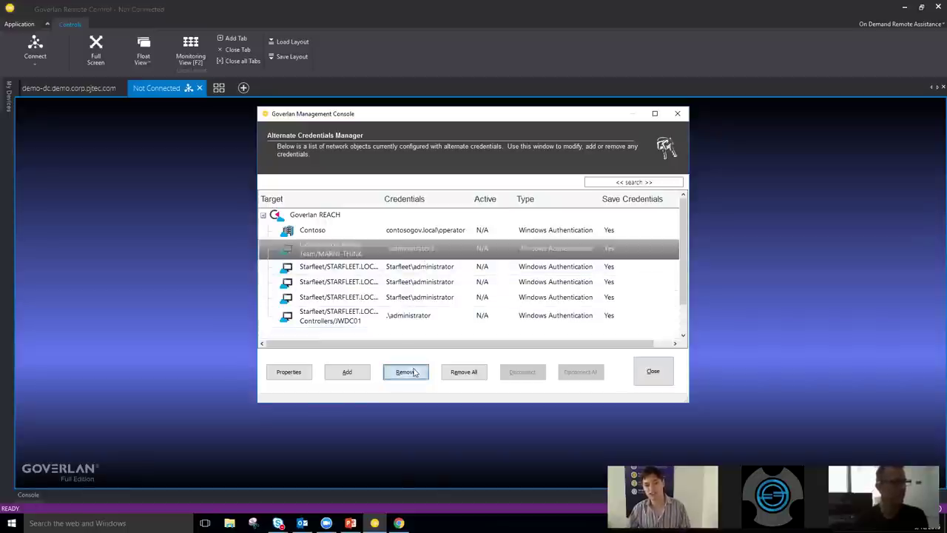
Close the Alternate Credentials Manager and start a remote control connection to MARNI-THINK in Goverlan Inc. Demo Team.
left_click(570, 282)
left_click(642, 379)
mouse_move(7, 96)
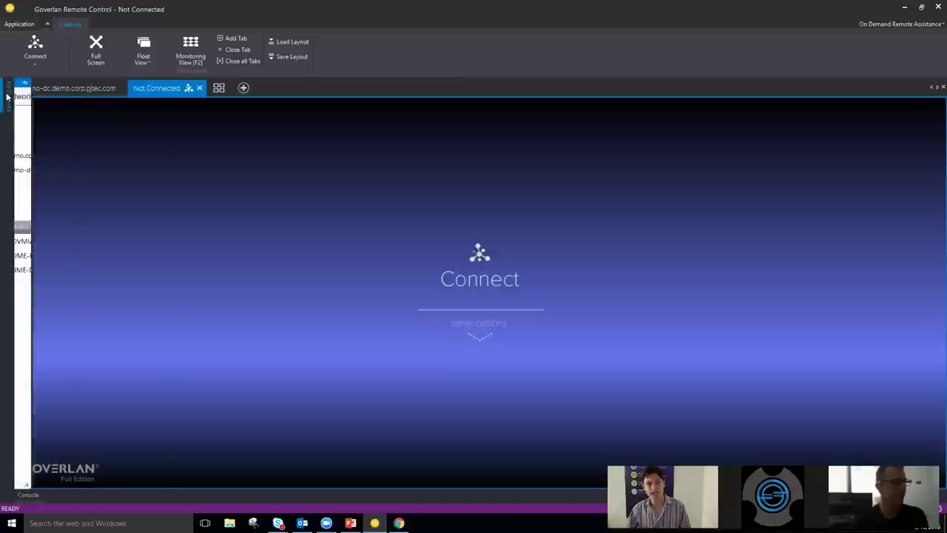
double_click(83, 227)
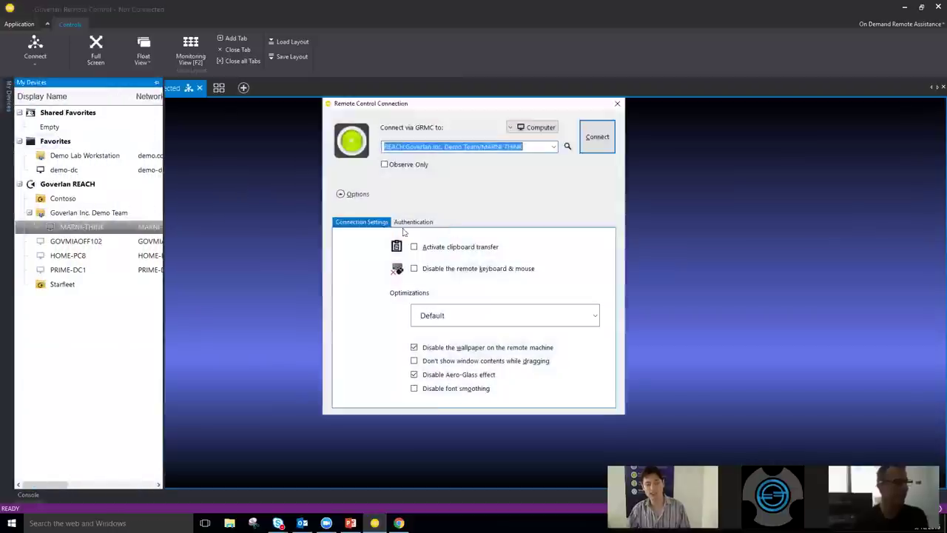
left_click(567, 146)
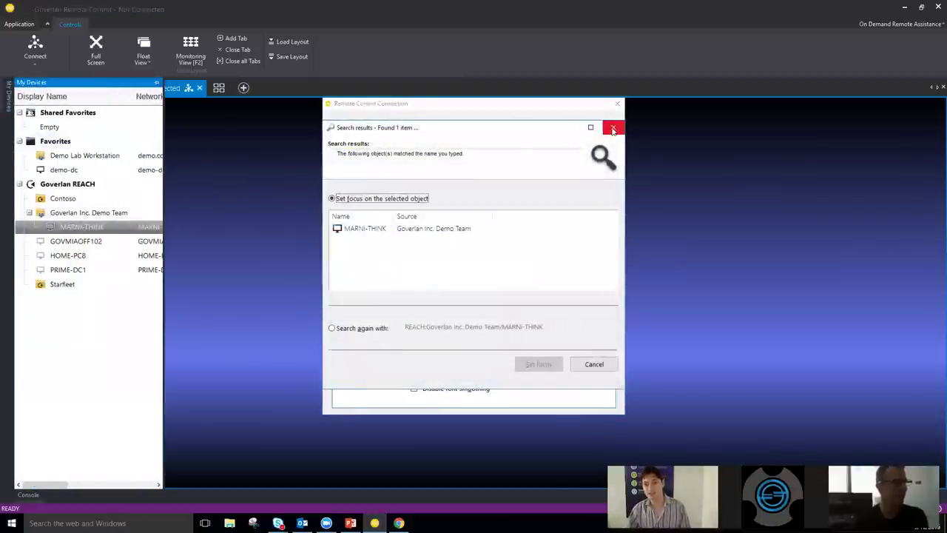
left_click(613, 130)
left_click(559, 128)
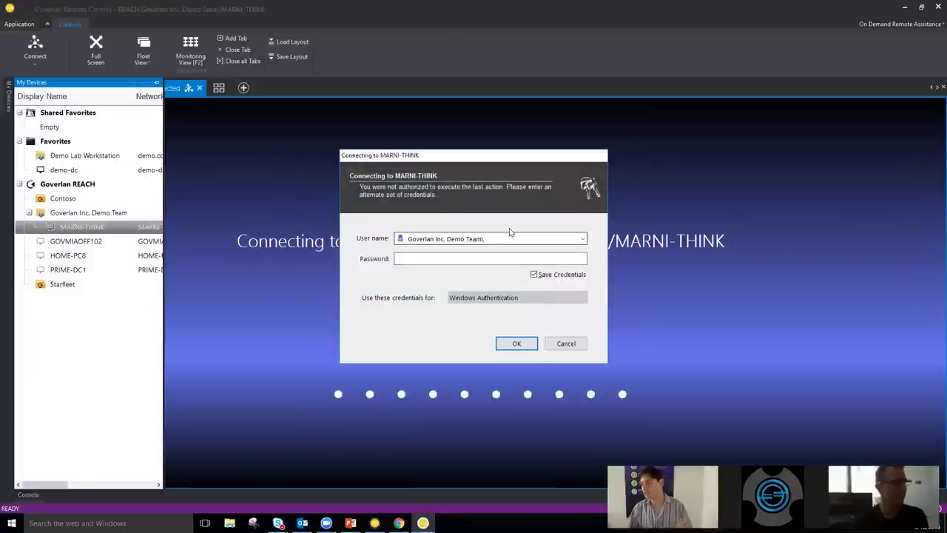
Authenticate to MARNI-THINK with the user name .\administrator1 and the account password, keeping the credentials saved.
triple_click(506, 238)
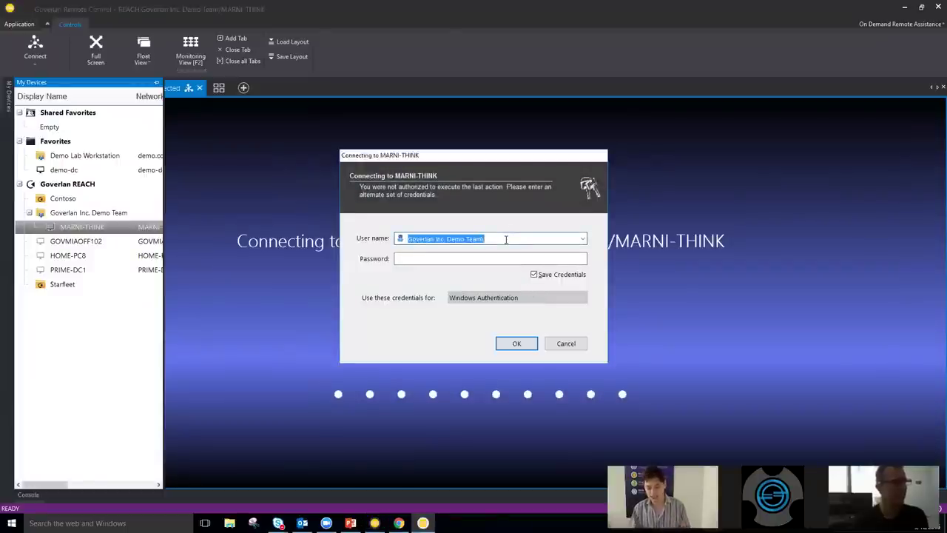
key("BackSpace")
type(".\\admin")
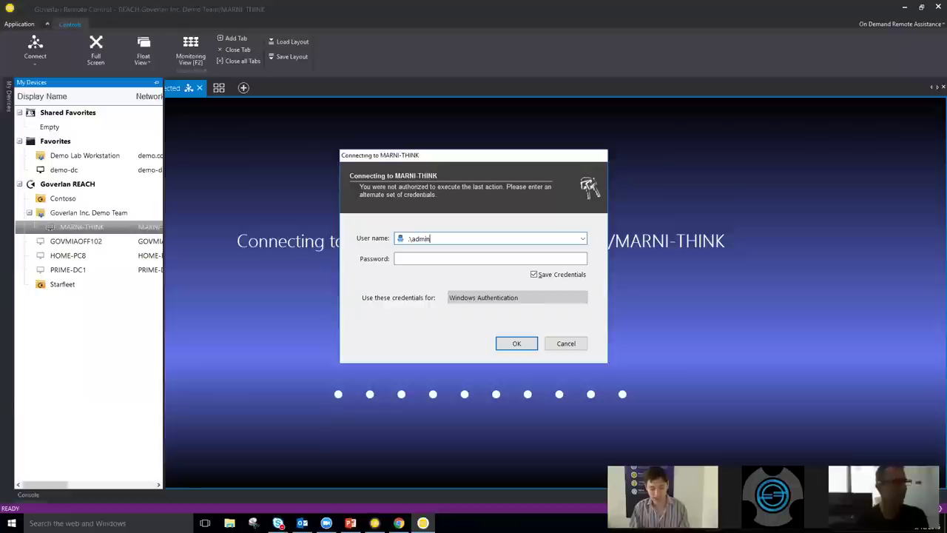
type("ist")
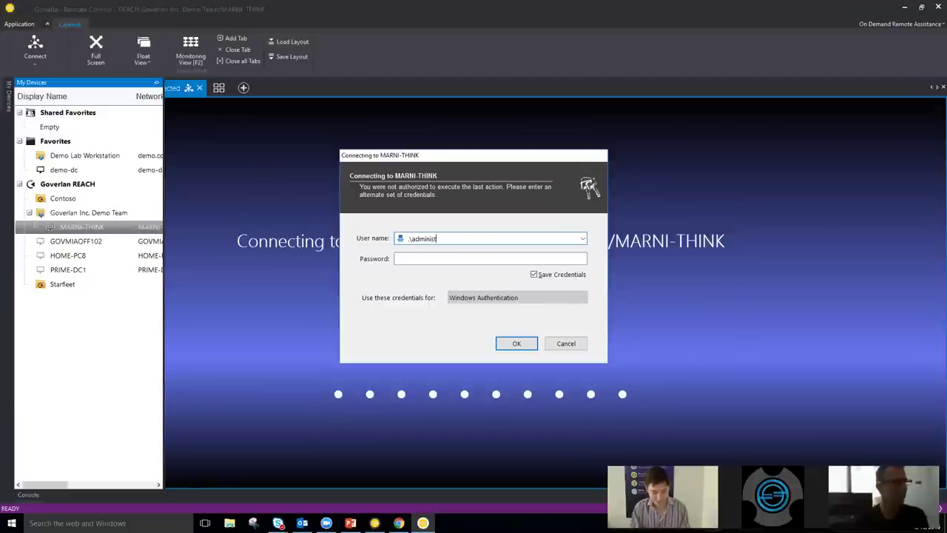
type("rator1")
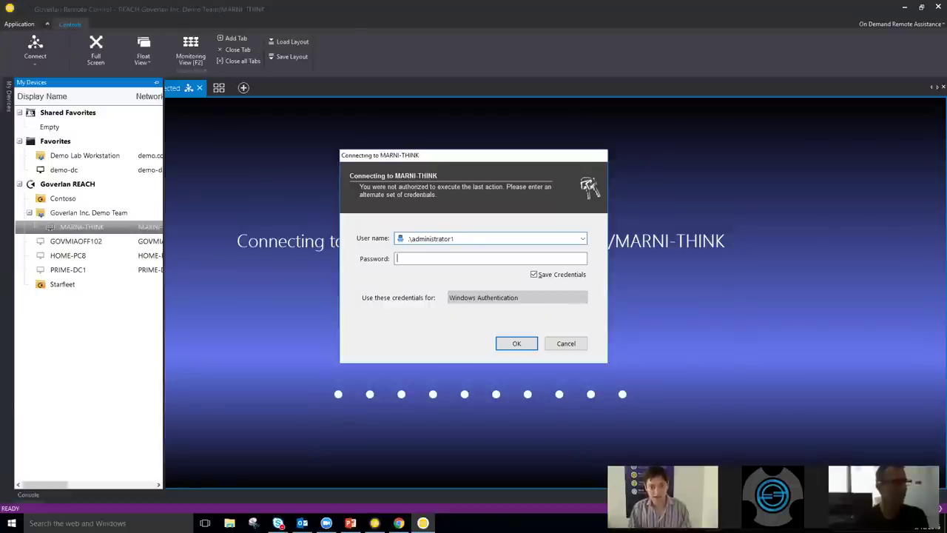
type("*******")
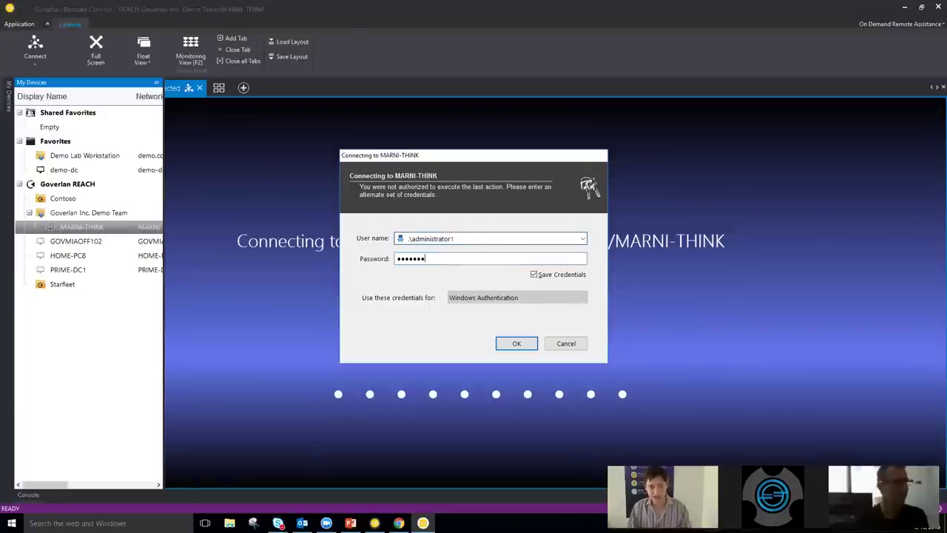
key("Return")
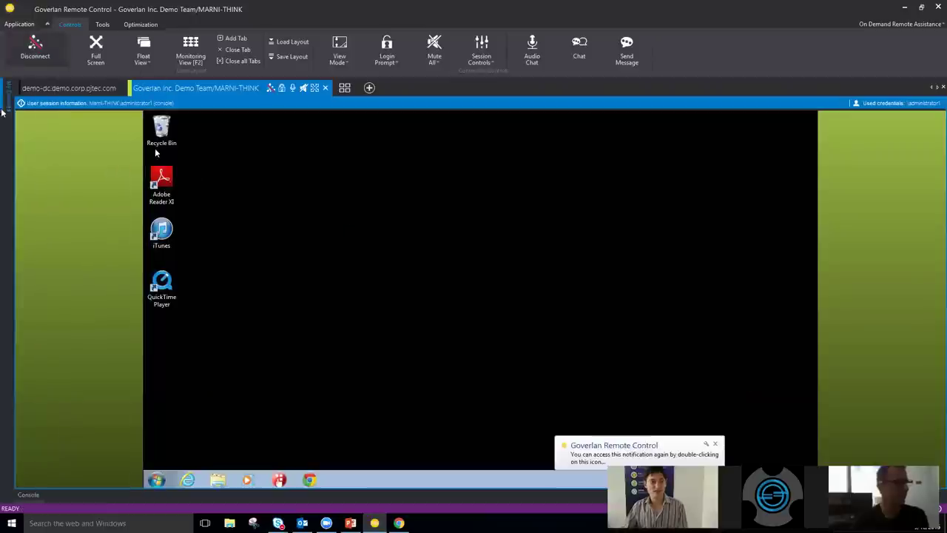
Check the commands available for the Starfleet realm and expand it through STARFLEET.LOCAL to its Domain Controllers.
mouse_move(3, 111)
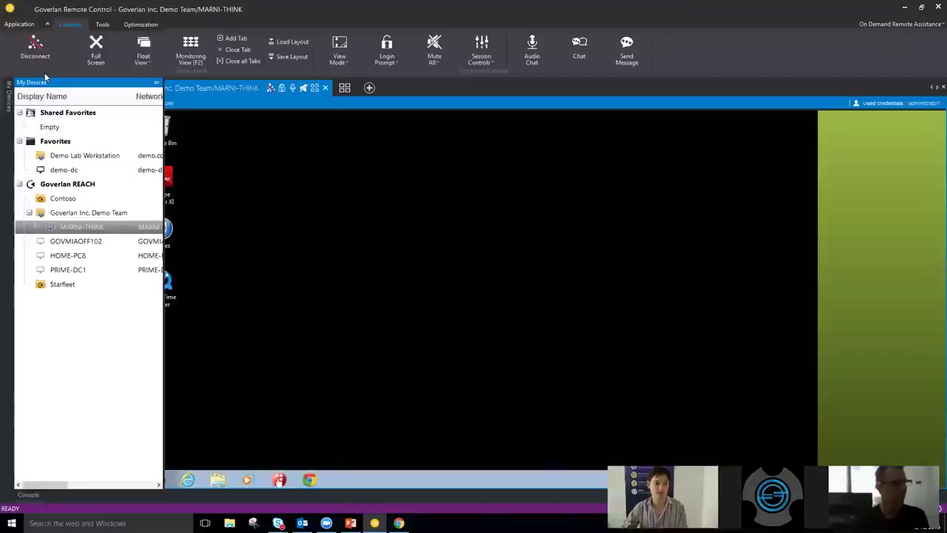
left_click(55, 287)
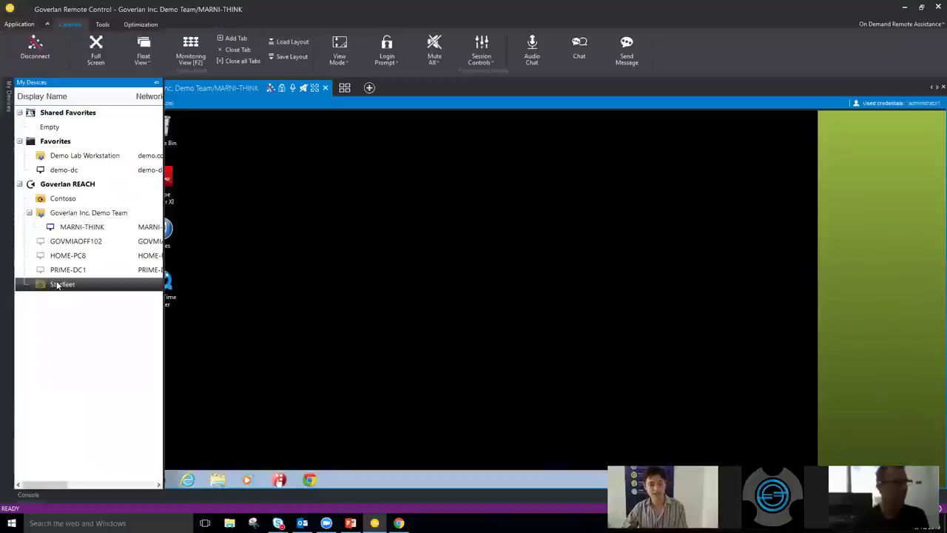
double_click(57, 285)
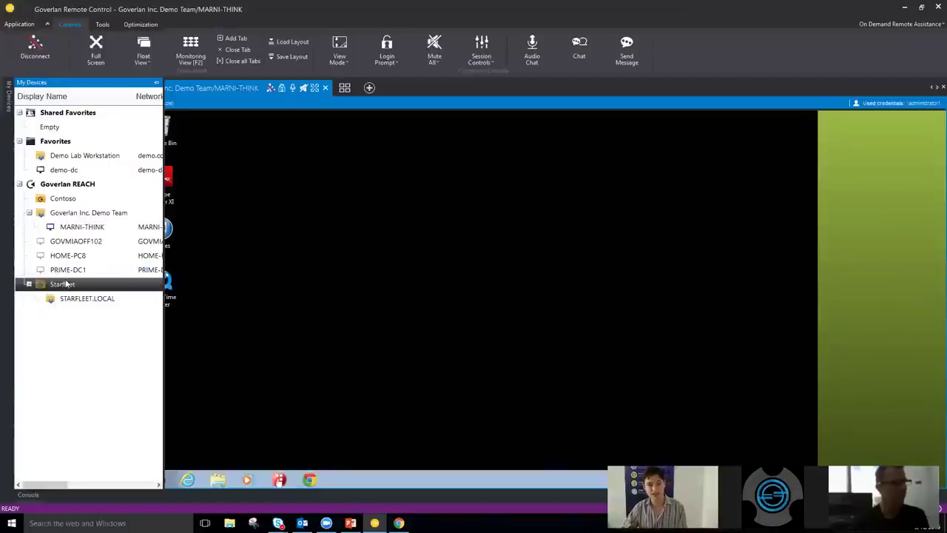
right_click(65, 285)
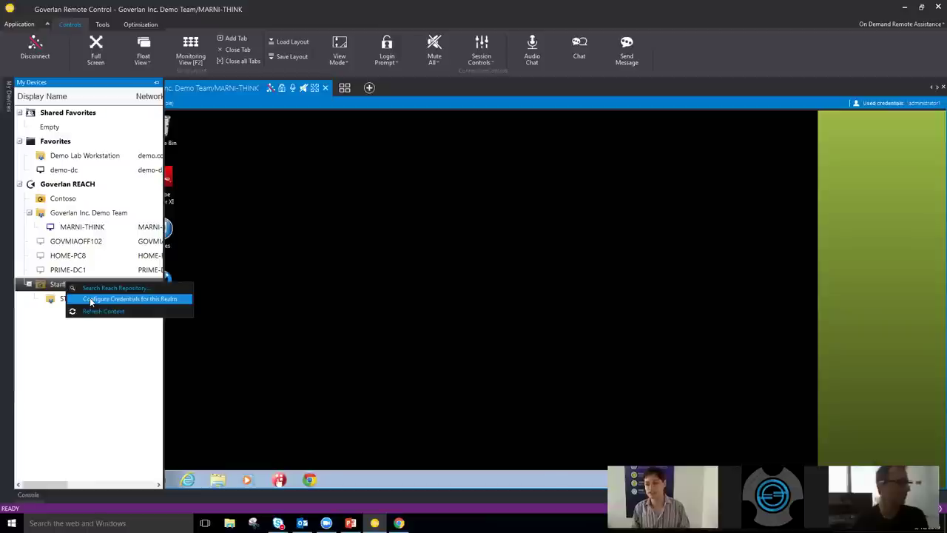
left_click(65, 376)
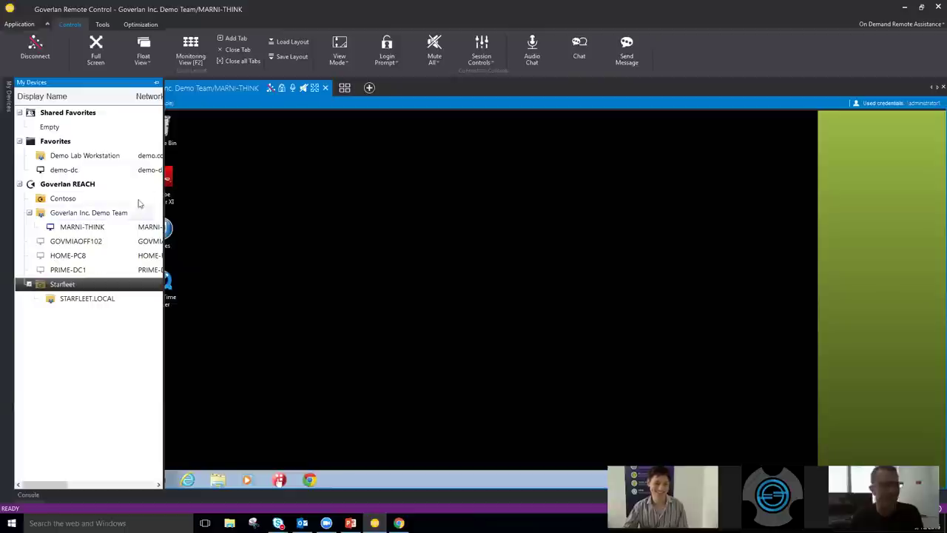
double_click(63, 300)
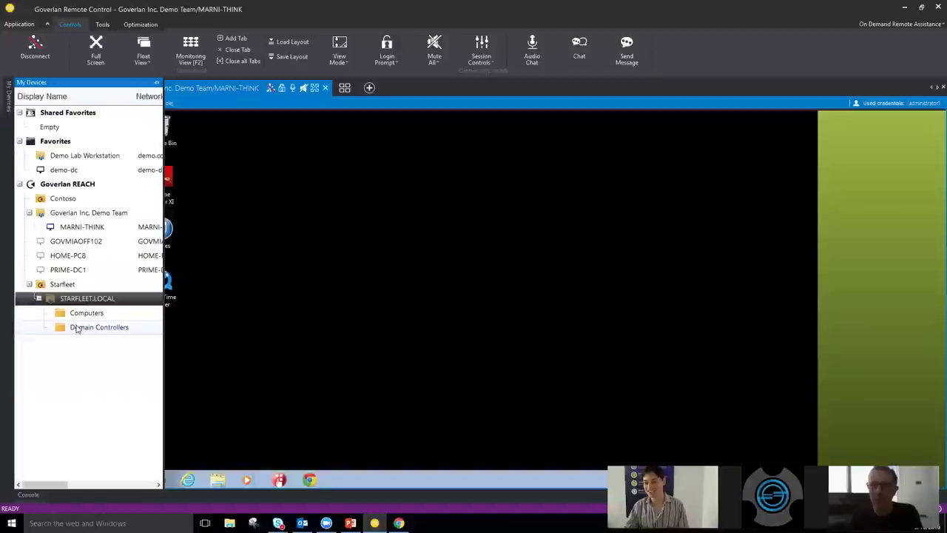
double_click(78, 328)
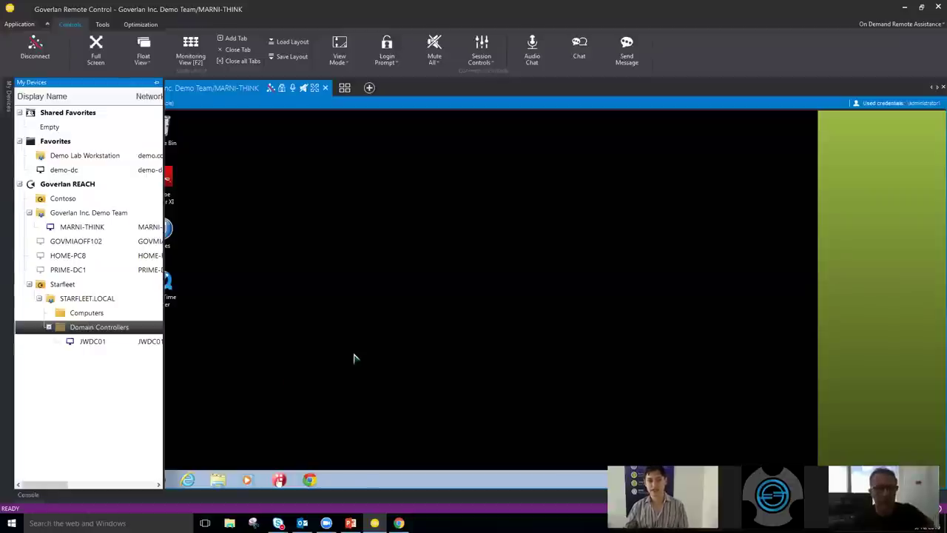
In the demo-dc.demo.corp.pjtec.com session's Global Policies, review the condition types available for a new policy filter, without creating one.
left_click(332, 323)
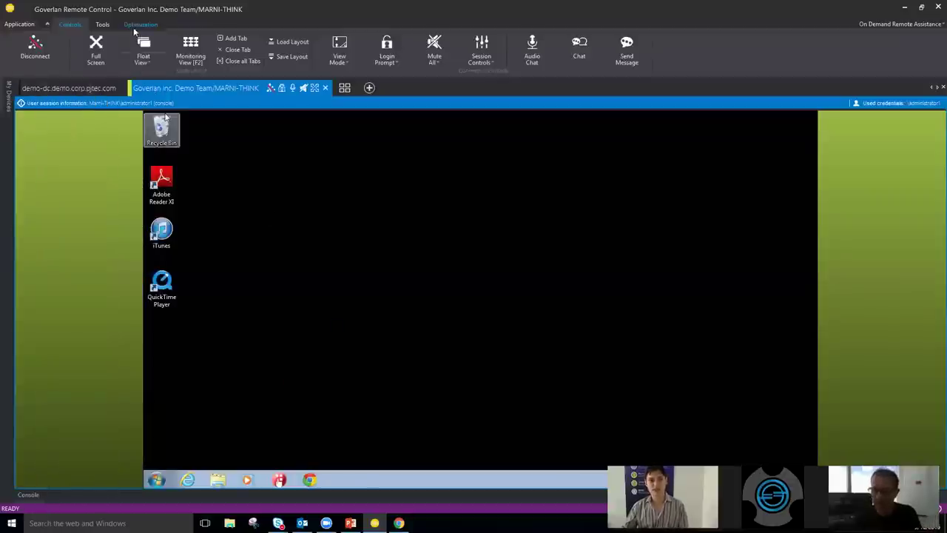
left_click(48, 89)
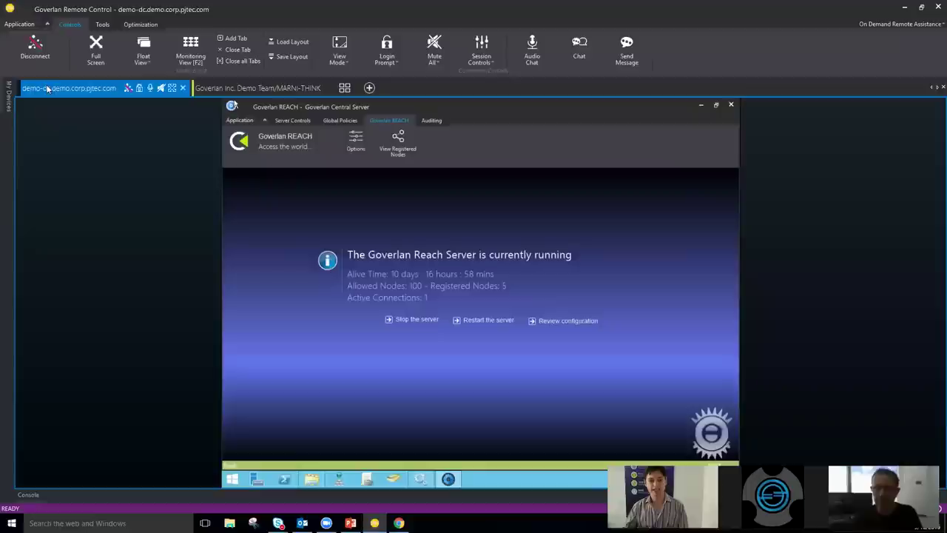
left_click(345, 120)
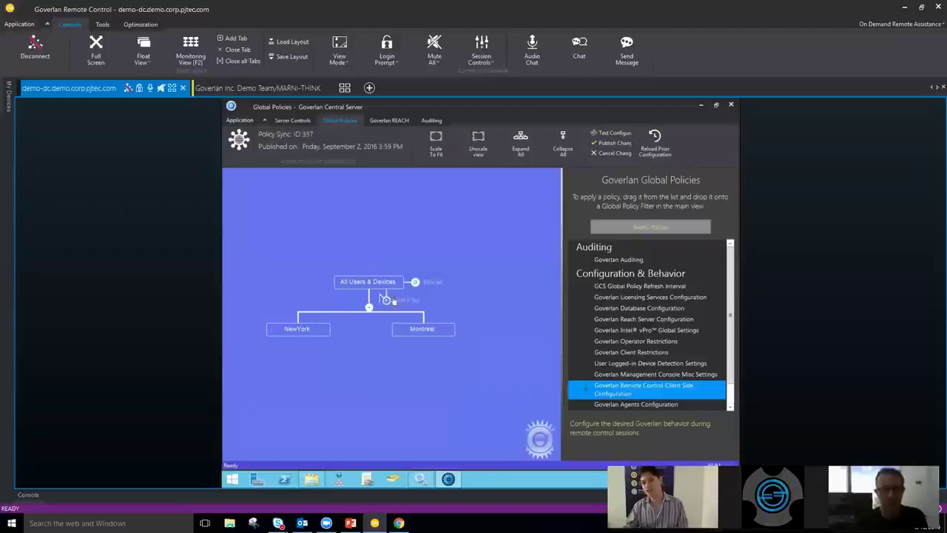
double_click(445, 330)
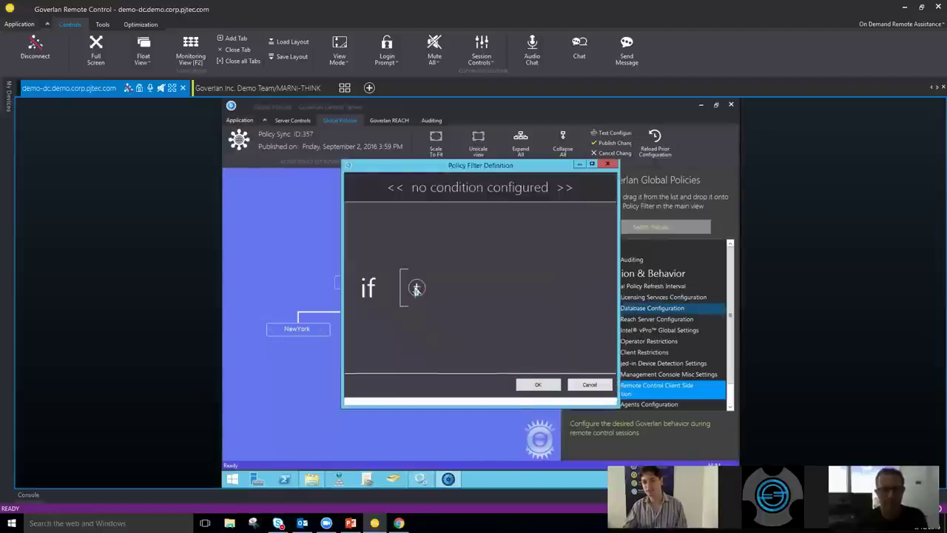
left_click(416, 289)
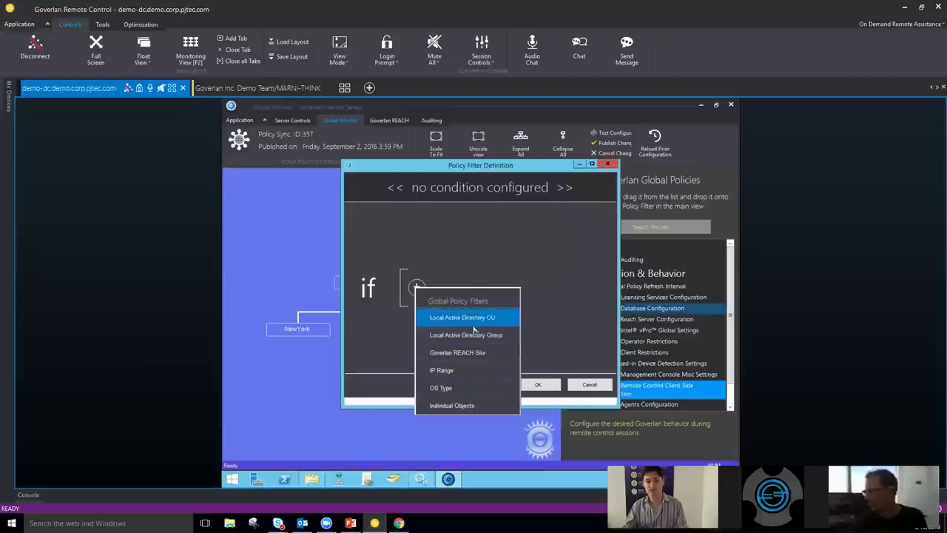
left_click(561, 244)
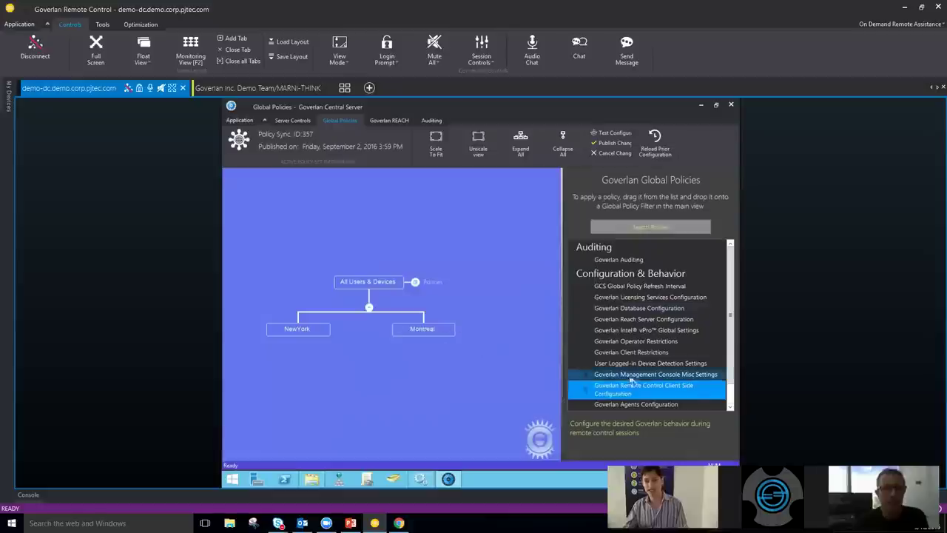
Review the Pre-Session Action options of the Goverlan Remote Control Client Side Configuration policy for the Montreal filter, without applying it.
left_click_drag(643, 392, 444, 333)
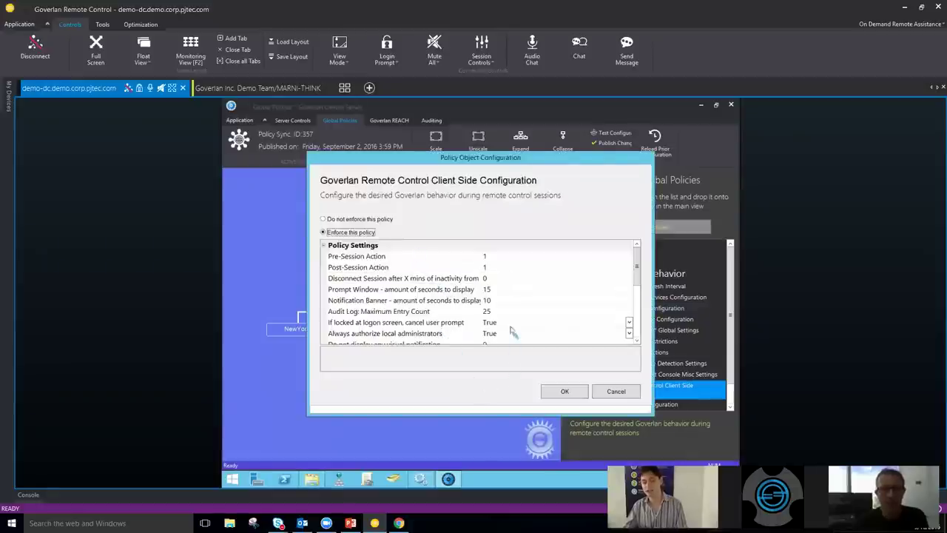
mouse_move(637, 272)
left_mouse_down()
mouse_move(637, 314)
mouse_move(626, 262)
left_mouse_up()
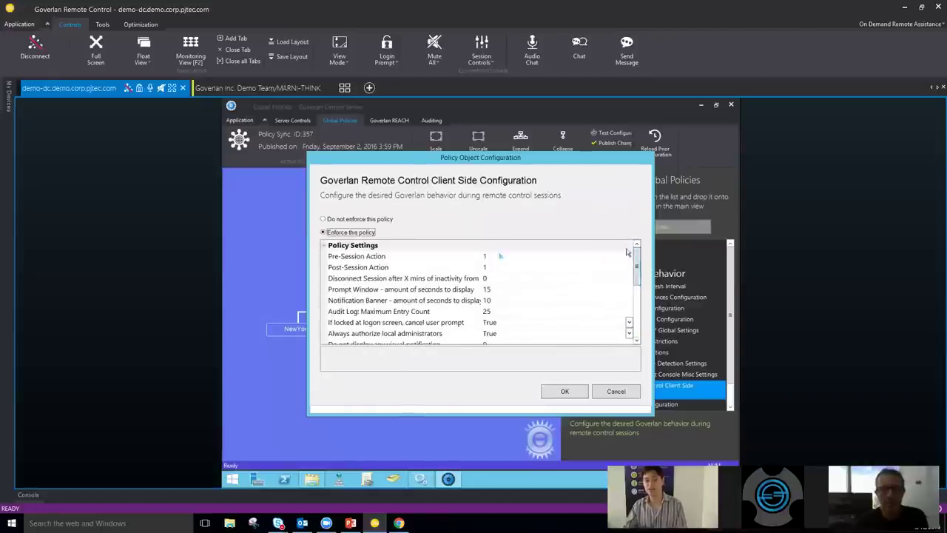
left_click(425, 258)
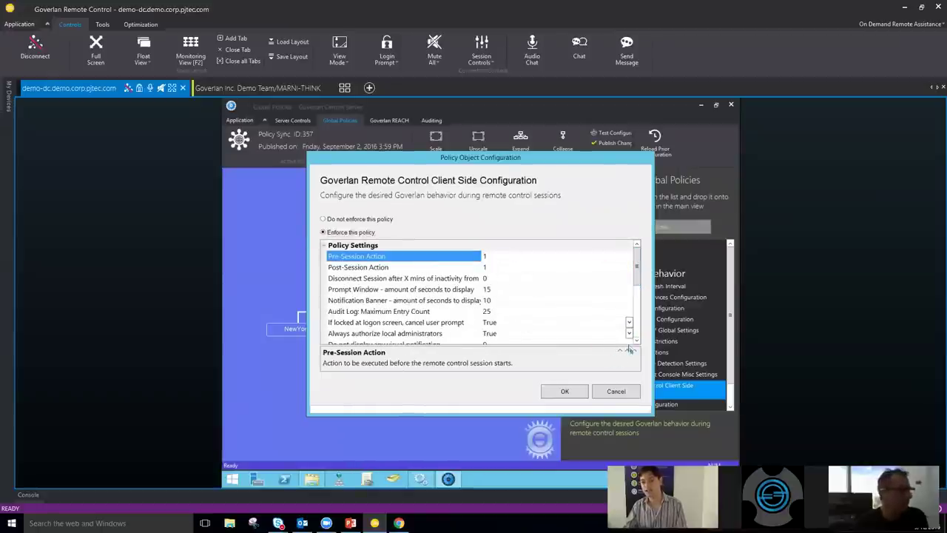
left_click(623, 351)
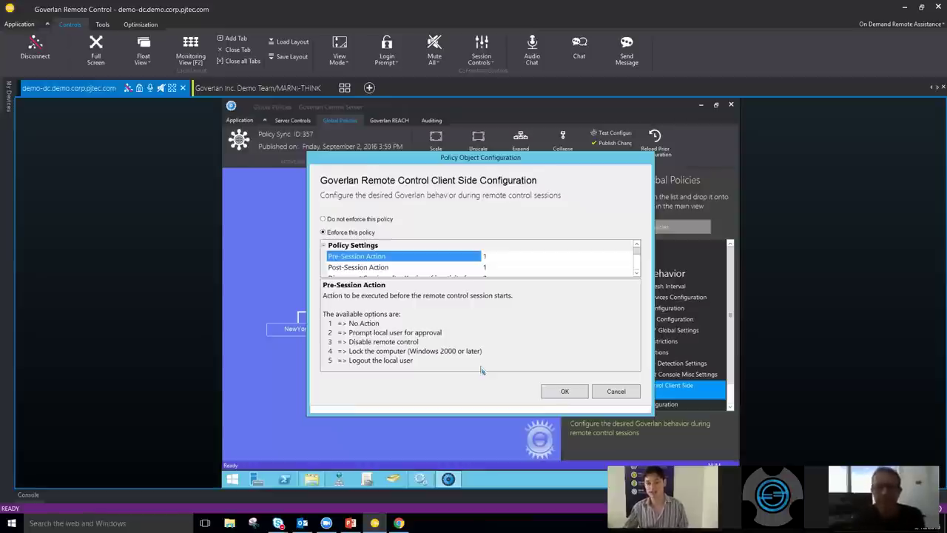
left_click(615, 392)
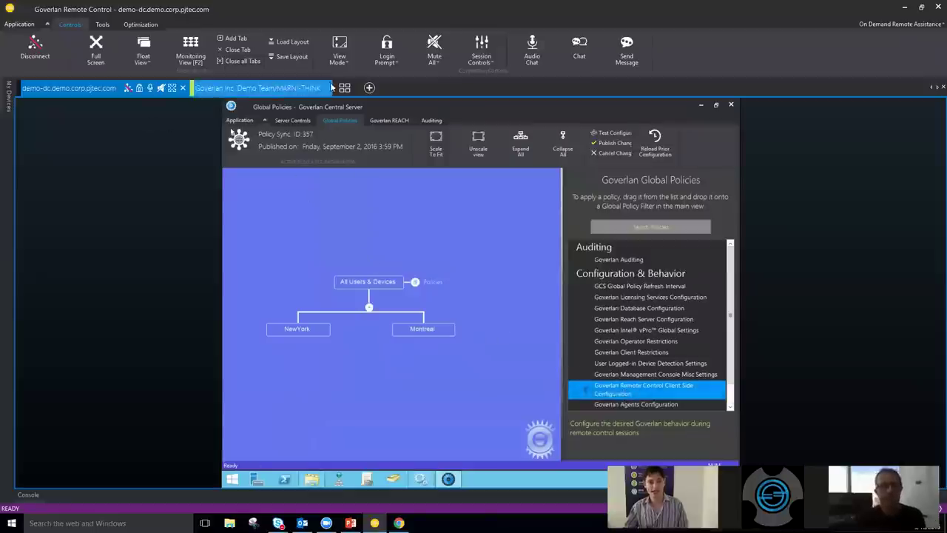
Connect to the Starfleet domain controller JWDC01 in a new remote control tab.
left_click(369, 88)
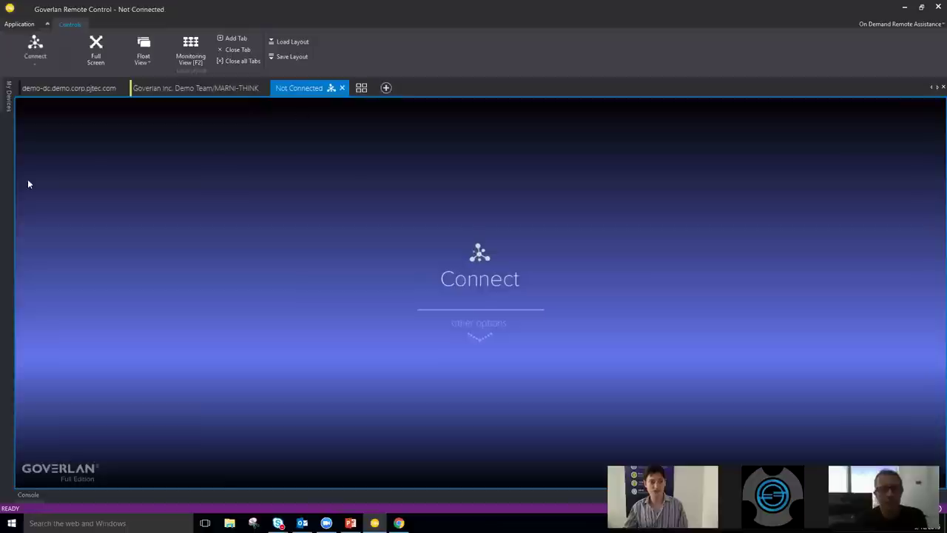
mouse_move(8, 96)
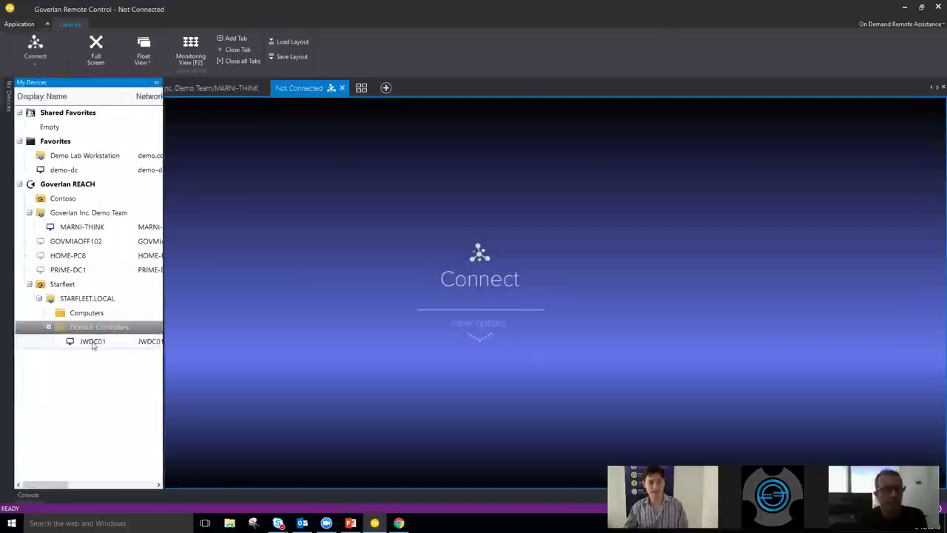
double_click(92, 342)
left_click(597, 137)
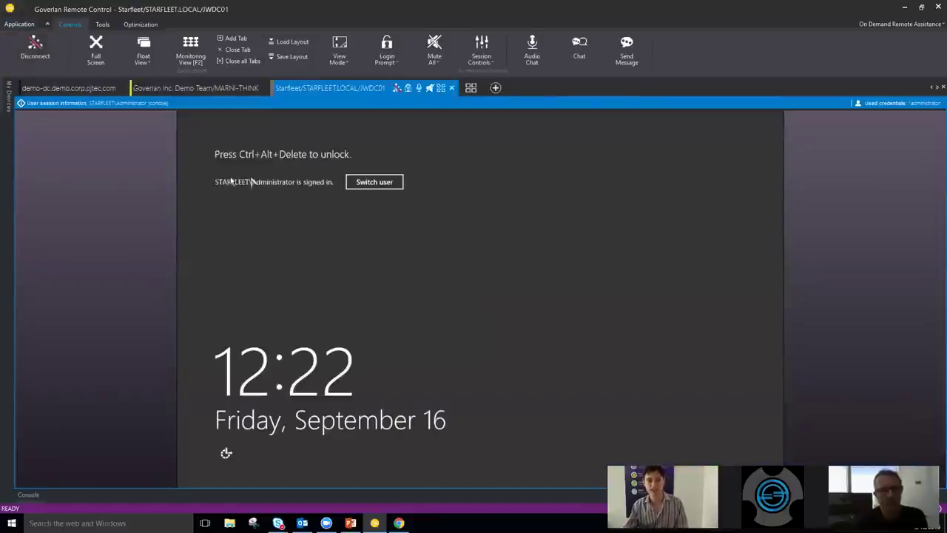
Unlock the JWDC01 remote desktop by entering the account password for STARFLEET\Administrator.
left_click(407, 89)
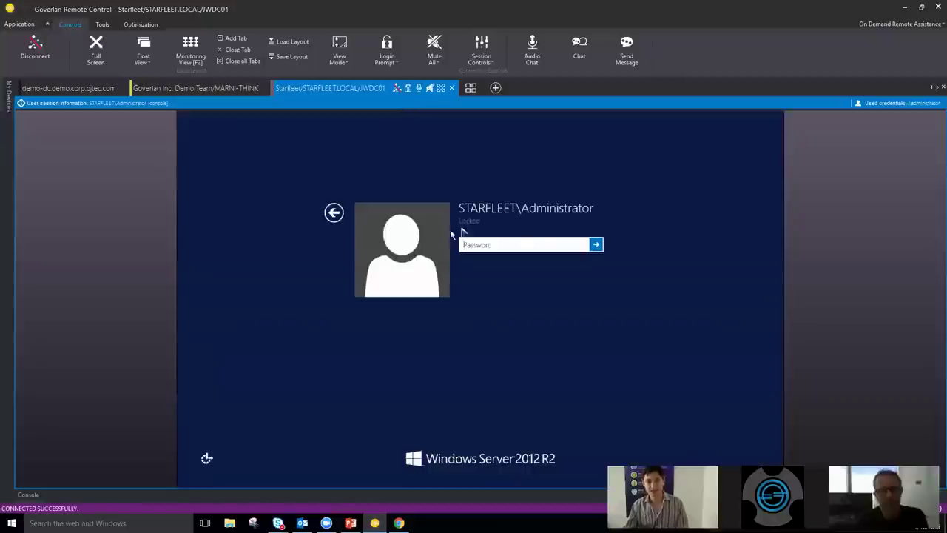
type("*****")
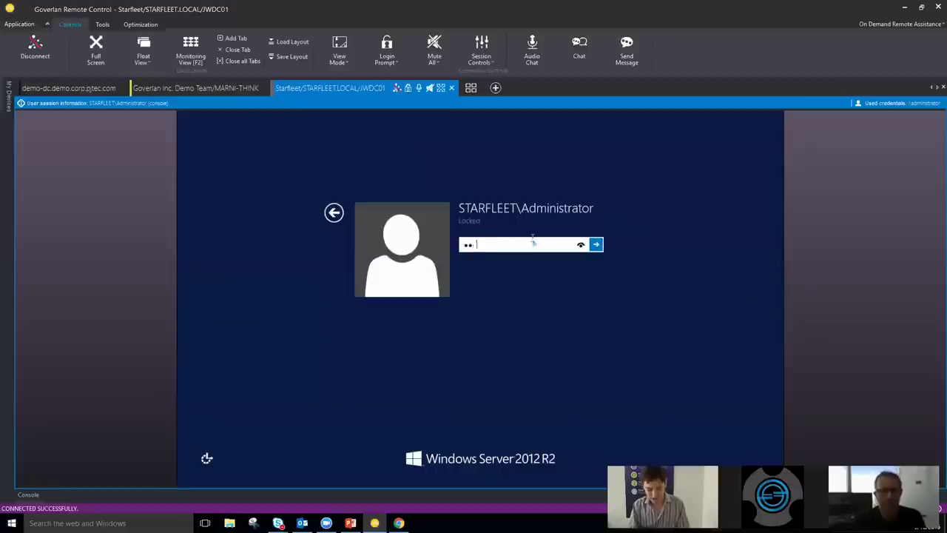
type("*****")
key("Return")
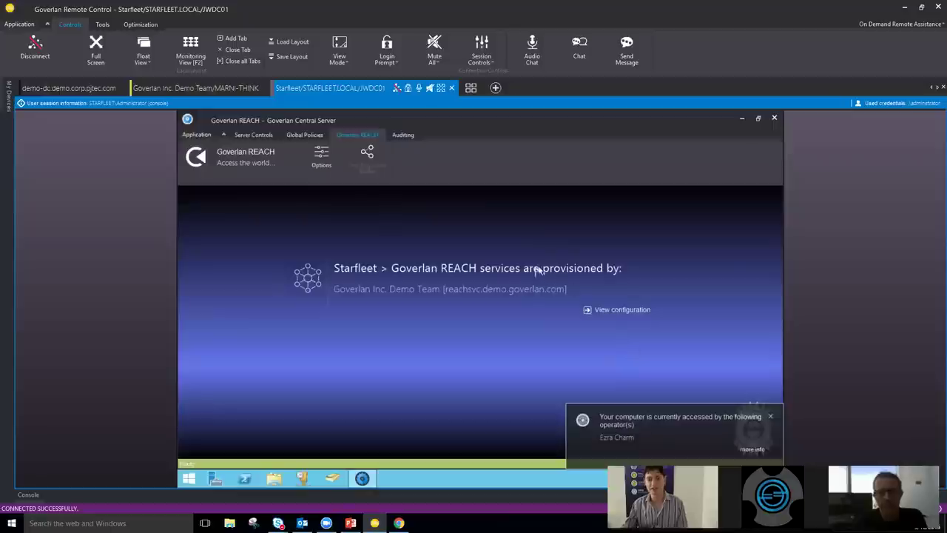
Examine the Goverlan Central Server relationship settings of the Starfleet site on JWDC01.
left_click(622, 310)
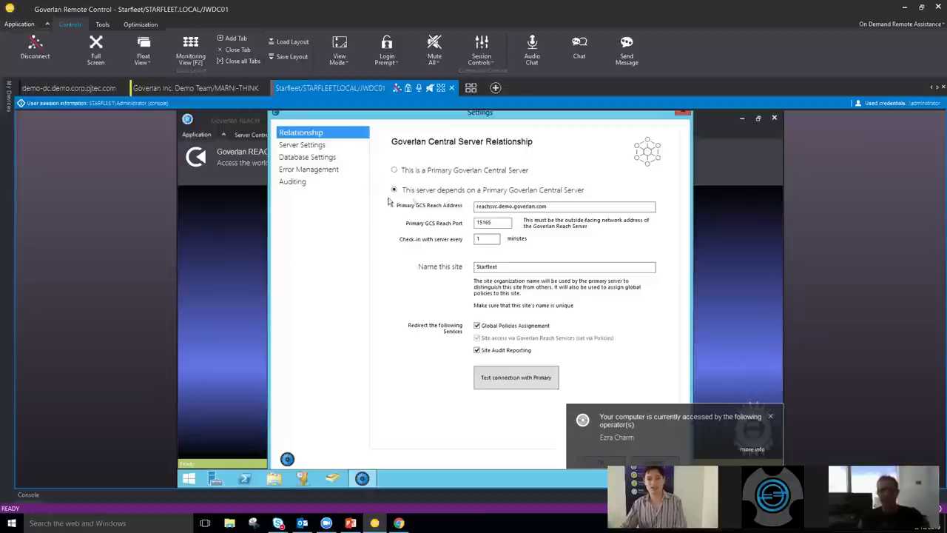
Close the site settings and review the Goverlan Agent Manager's options for adding target computers, without adding any.
left_click(683, 112)
left_click(196, 135)
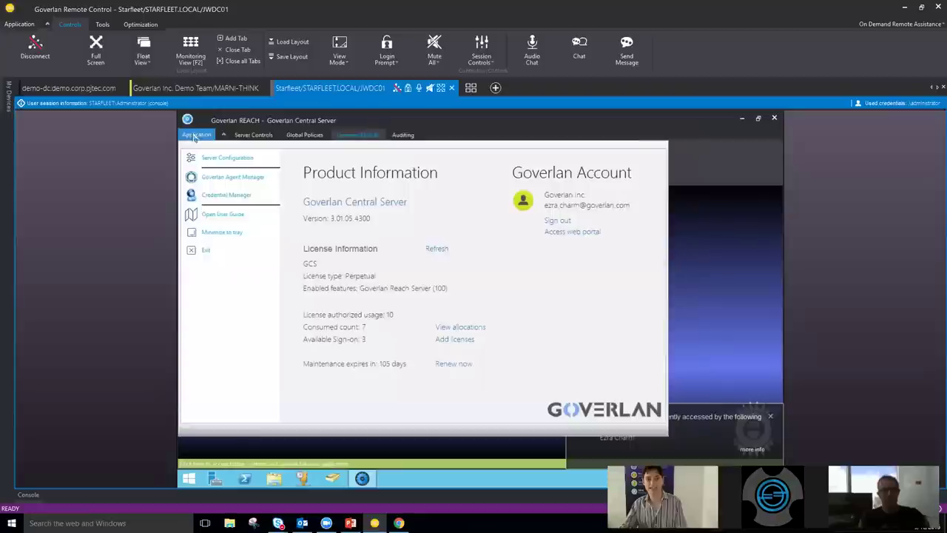
left_click(215, 179)
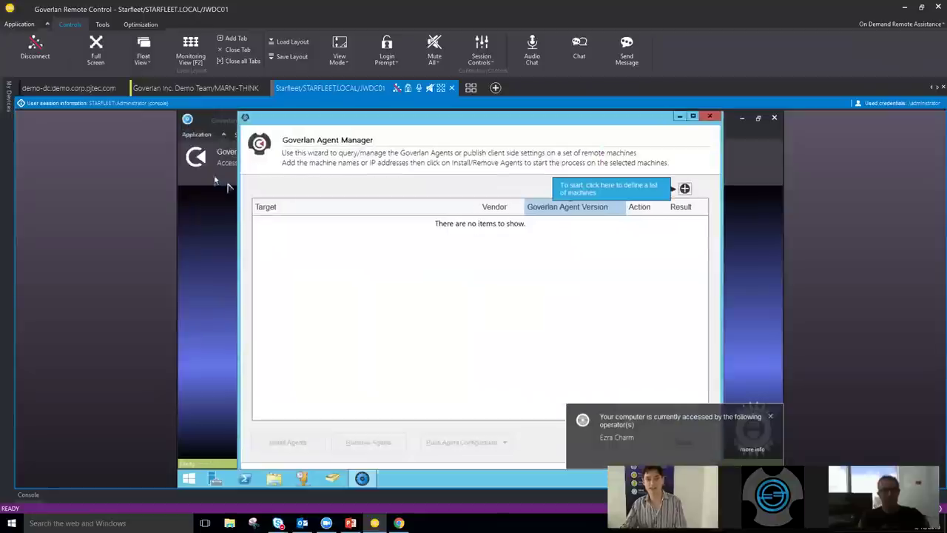
left_click(684, 188)
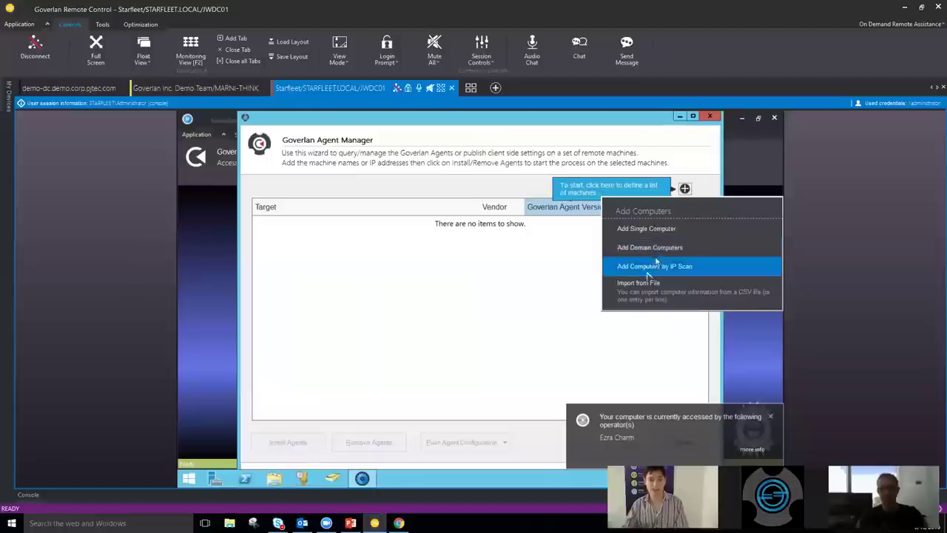
left_click(519, 293)
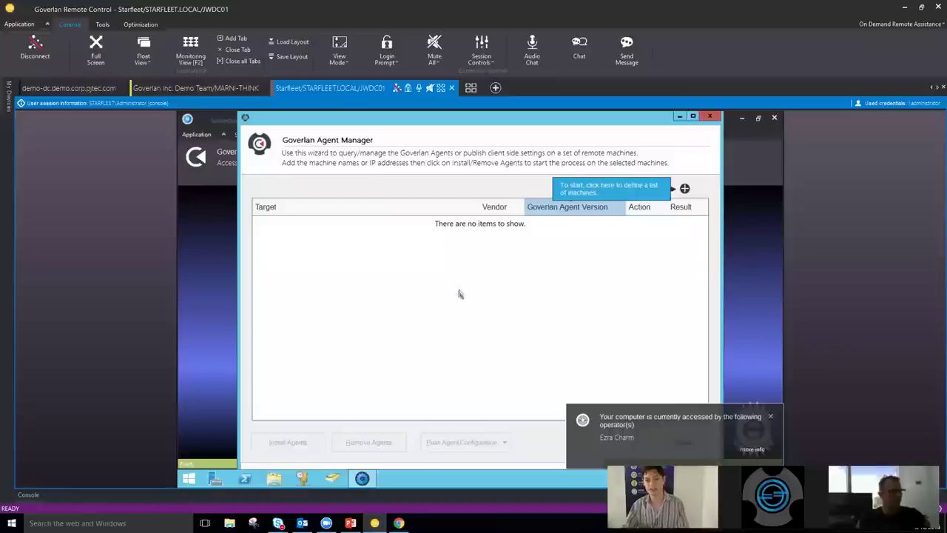
key("Escape")
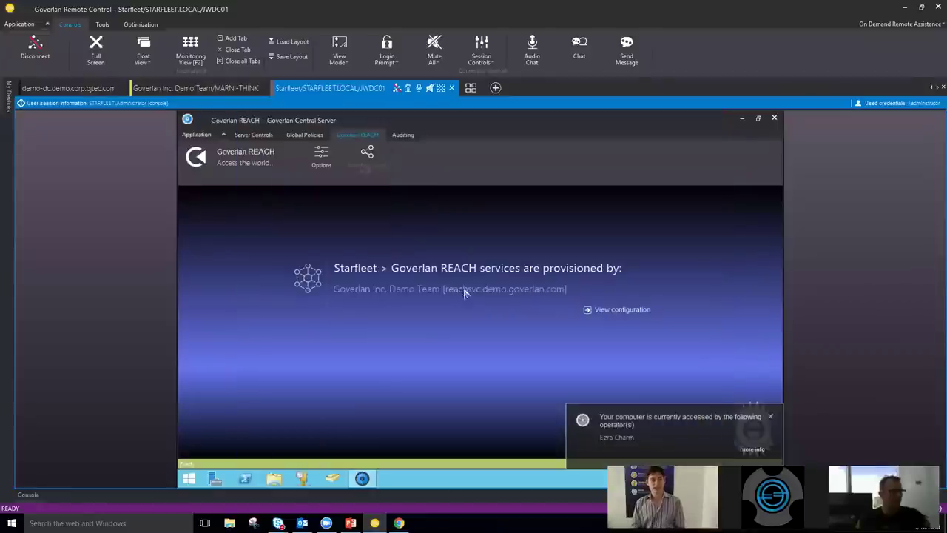
Run Adobe Reader XI as administrator in the MARNI-THINK session, allow the elevation request, and close the program again.
left_click(212, 88)
left_click(162, 181)
right_click(155, 183)
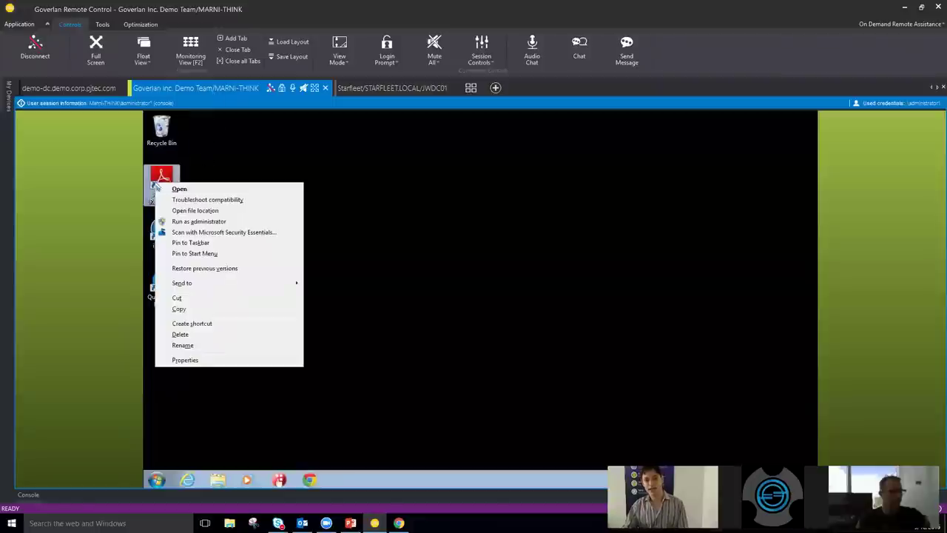
left_click(210, 226)
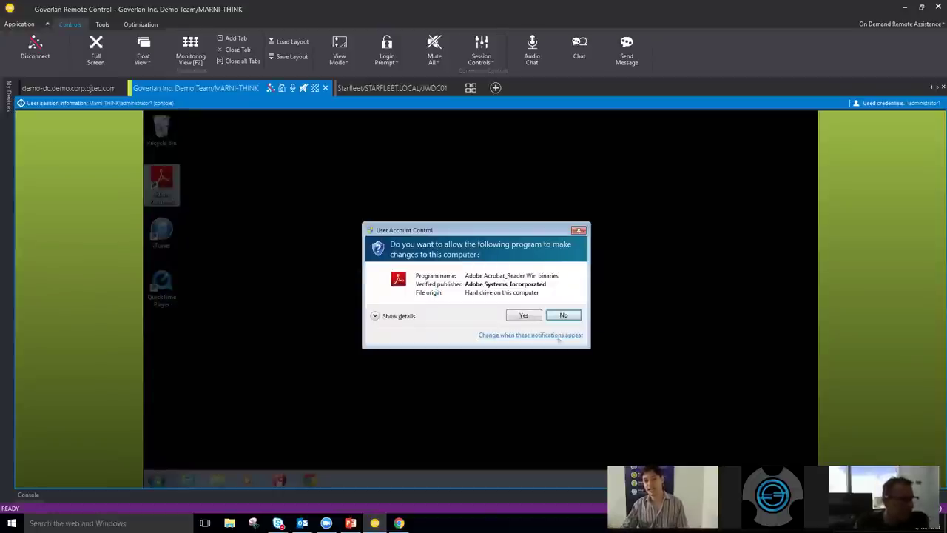
left_click(521, 316)
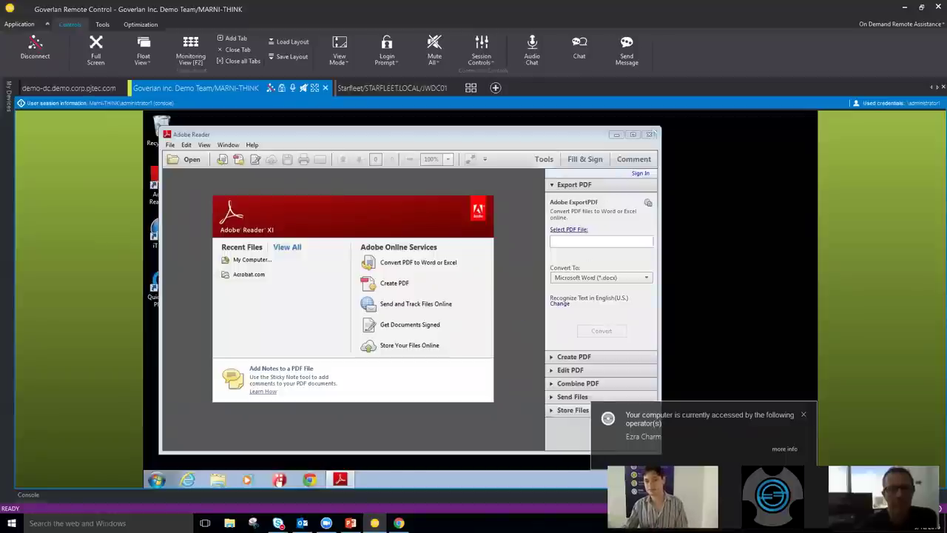
left_click(649, 135)
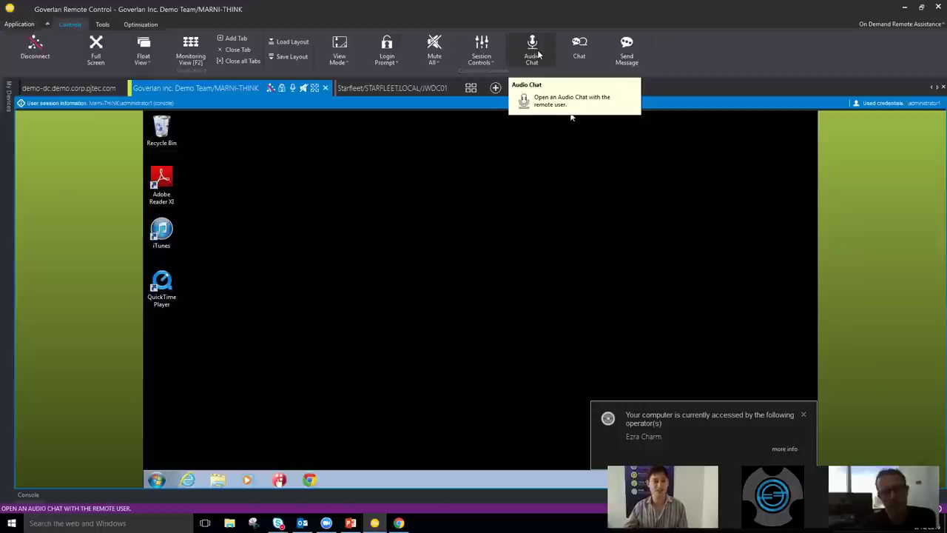
Open Goverlan Task Manager for MARNI-THINK and disconnect its remote control session while keeping Task Manager in view.
left_click(106, 25)
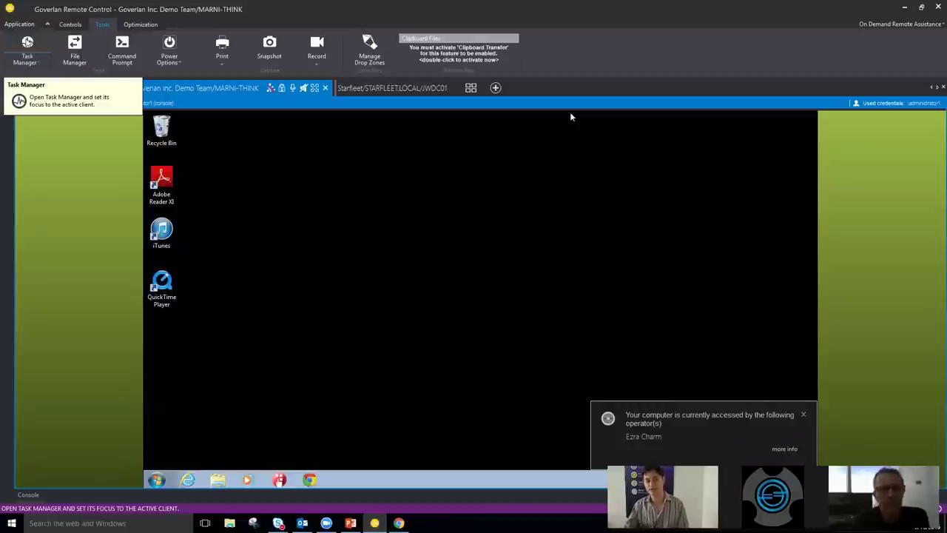
left_click(27, 42)
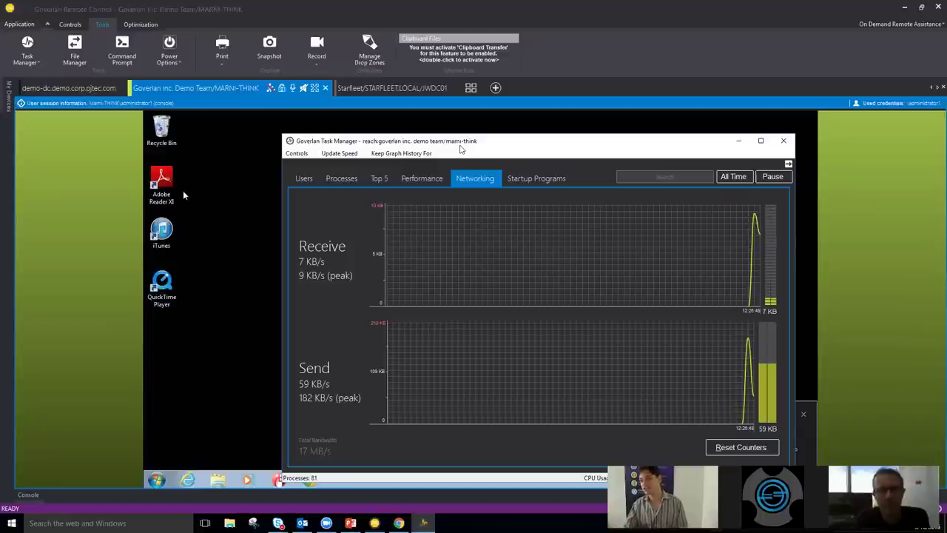
left_click_drag(461, 148, 462, 194)
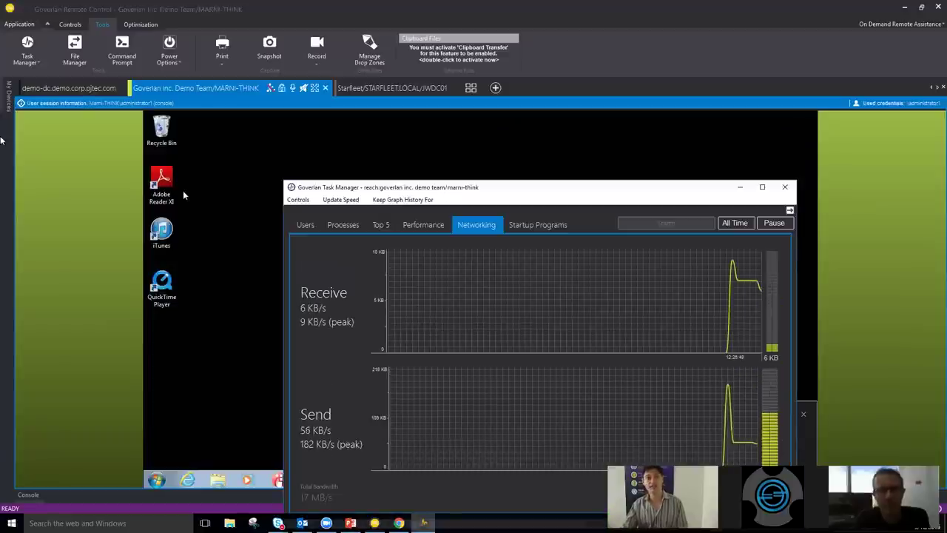
left_click(270, 88)
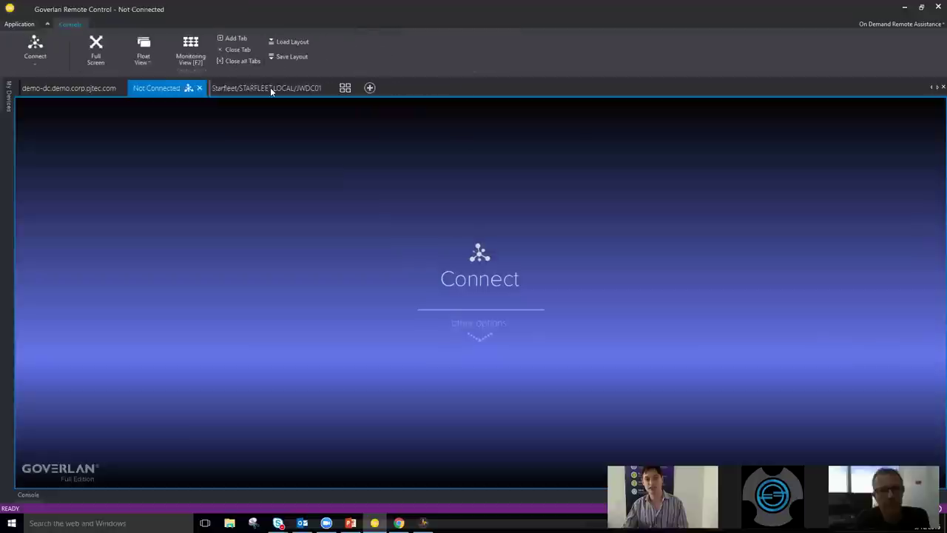
left_click(423, 523)
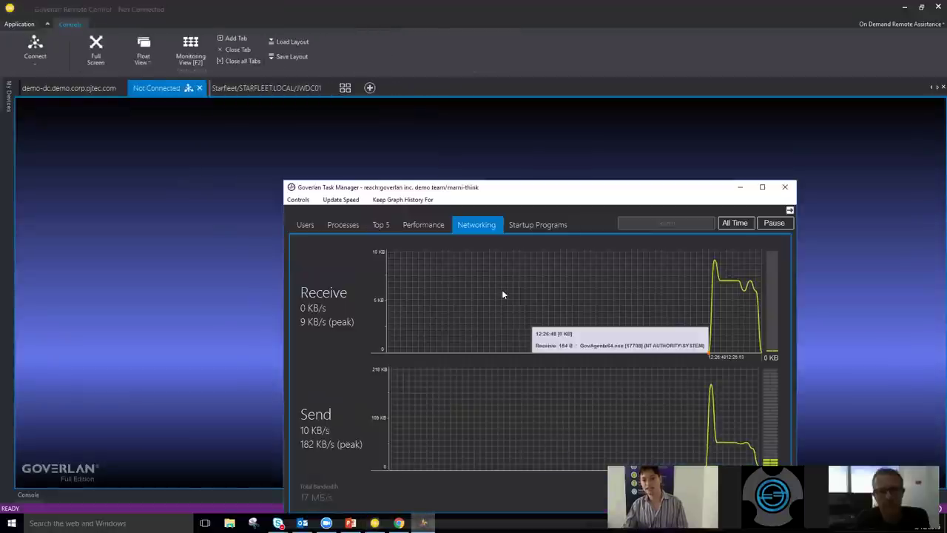
Examine MARNI-THINK's performance, networking, top five, processes and users in Goverlan Task Manager, and close it.
left_click(437, 228)
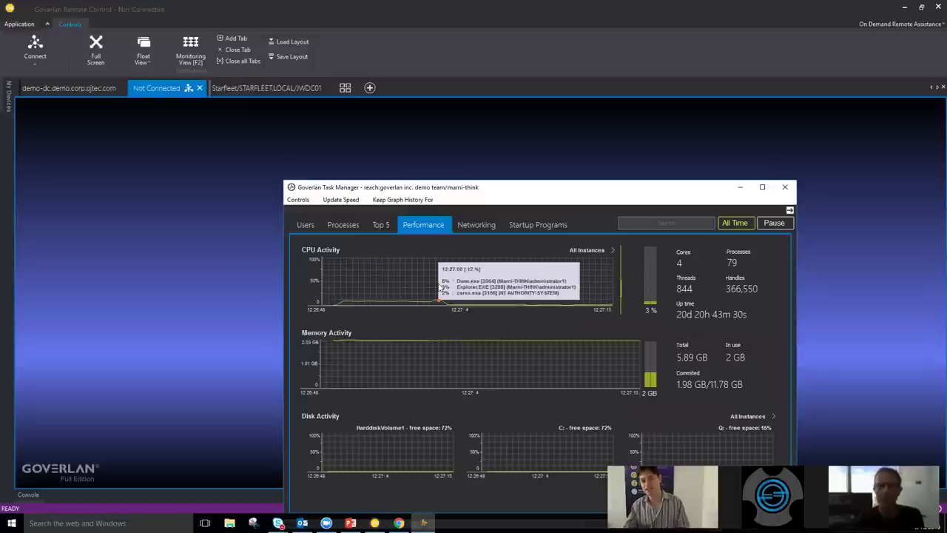
left_click(457, 227)
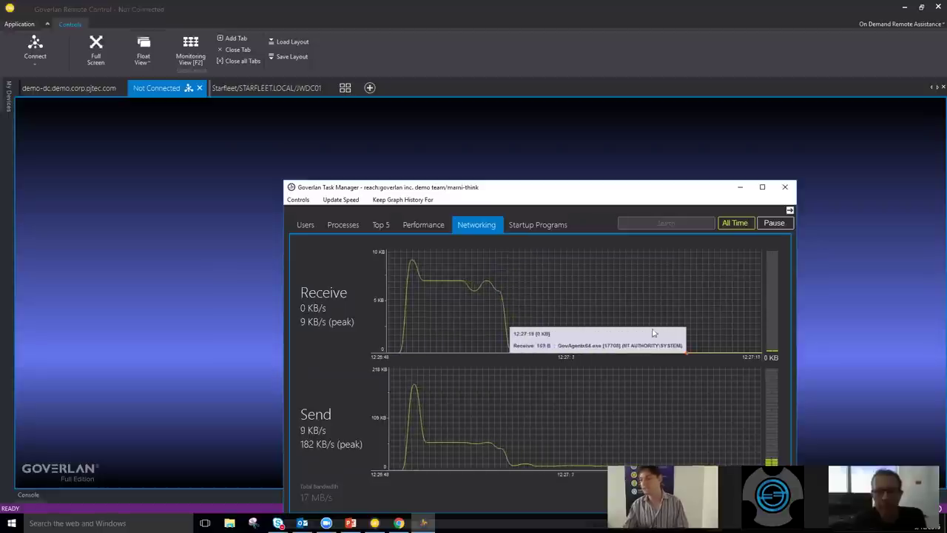
left_click(386, 228)
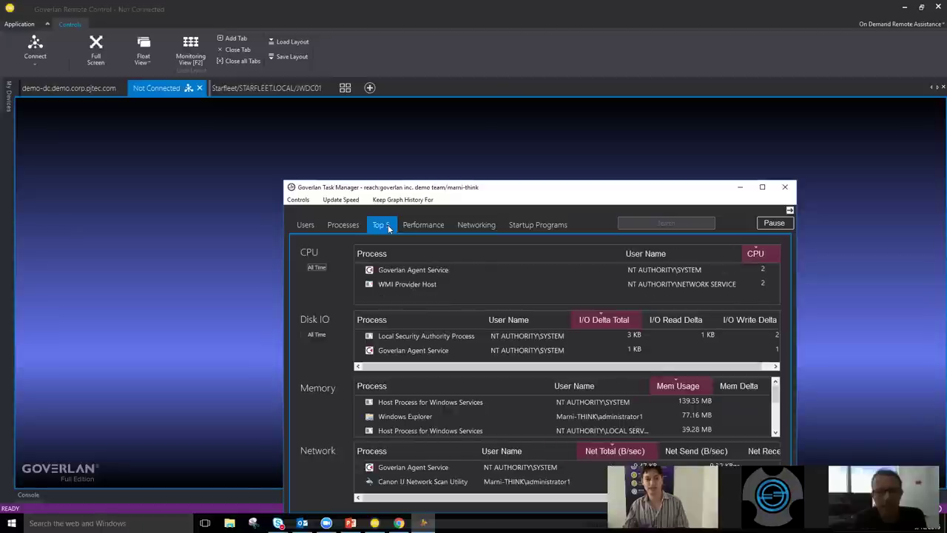
left_click(346, 226)
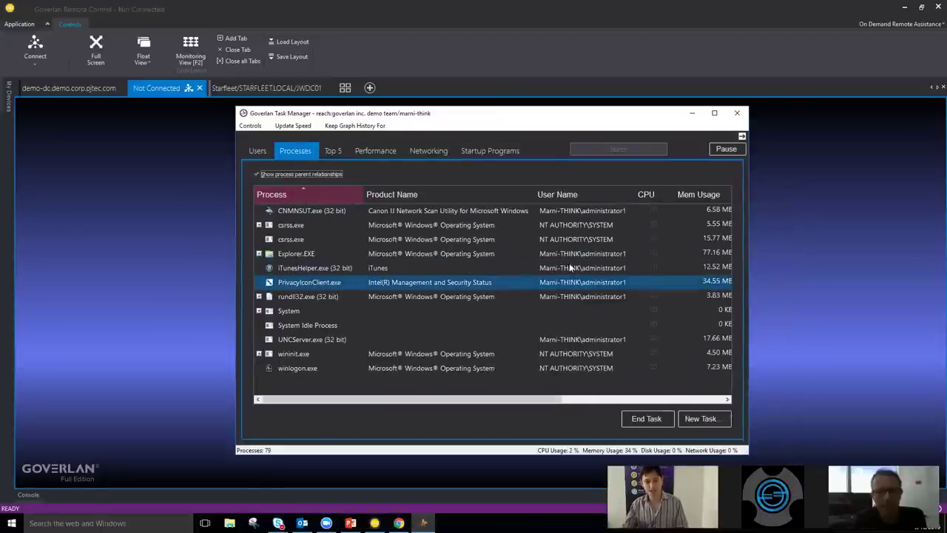
left_click(570, 253)
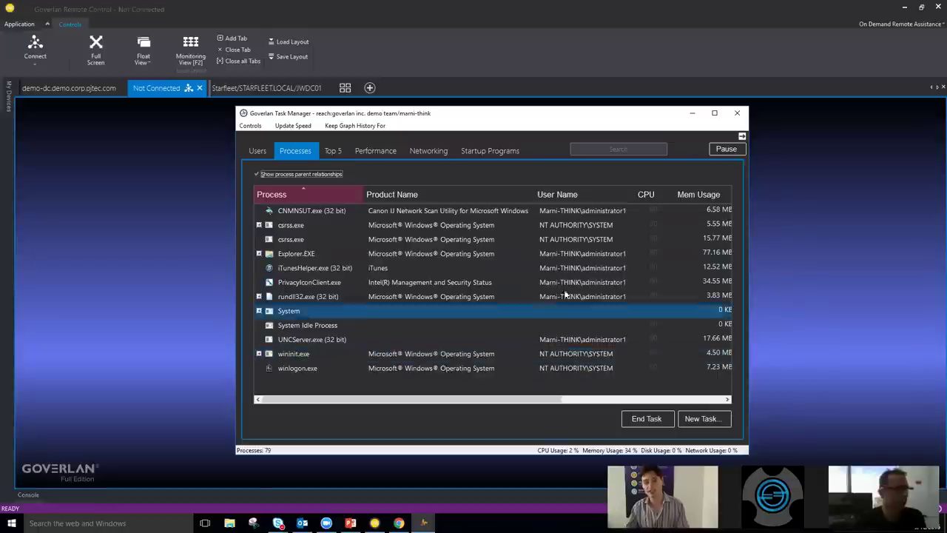
left_click(272, 151)
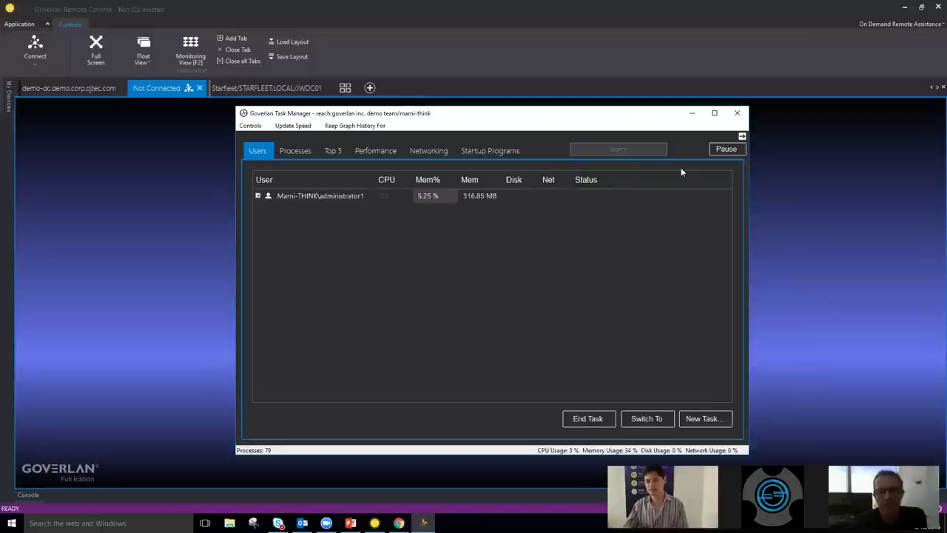
left_click(737, 113)
Open a remote command prompt on MARNI-THINK from the device list, inspect its connection header, and close the console.
left_click(7, 96)
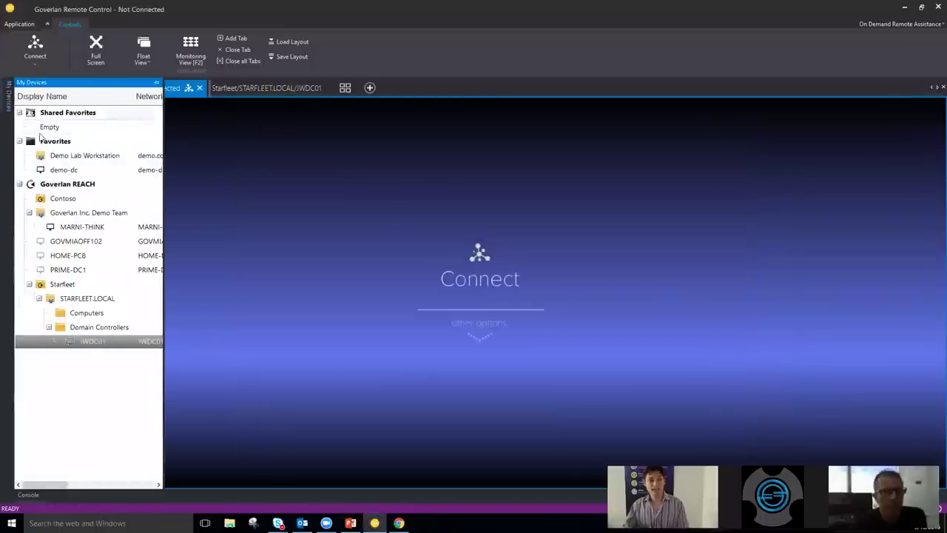
right_click(76, 231)
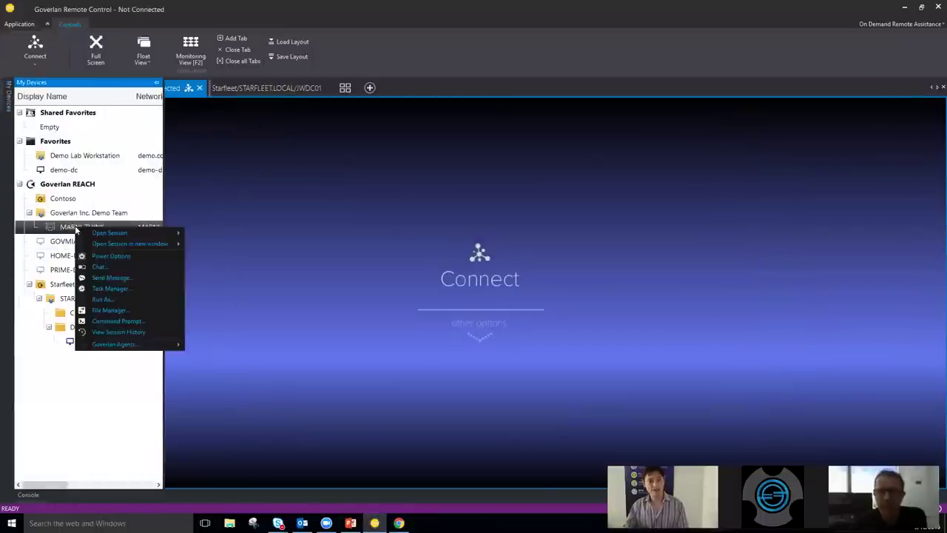
left_click(119, 320)
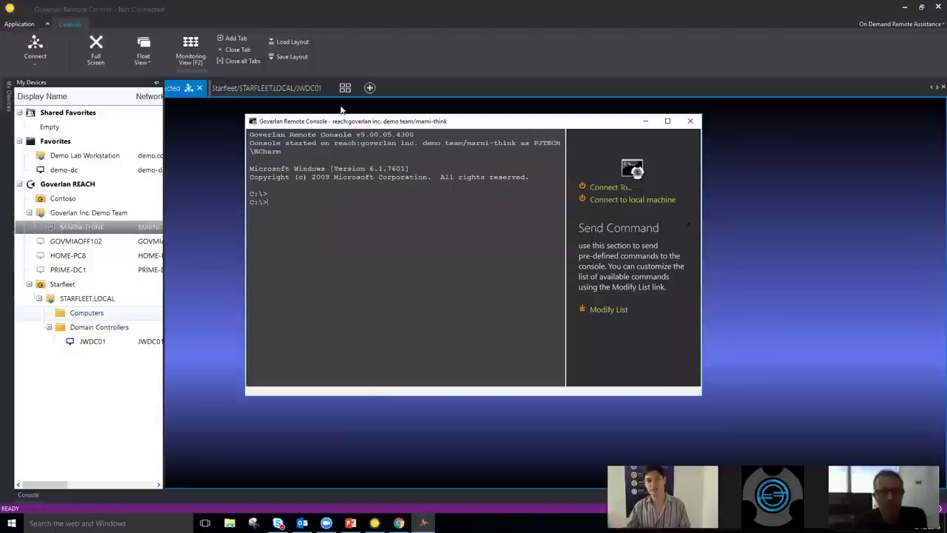
left_click_drag(300, 151, 244, 135)
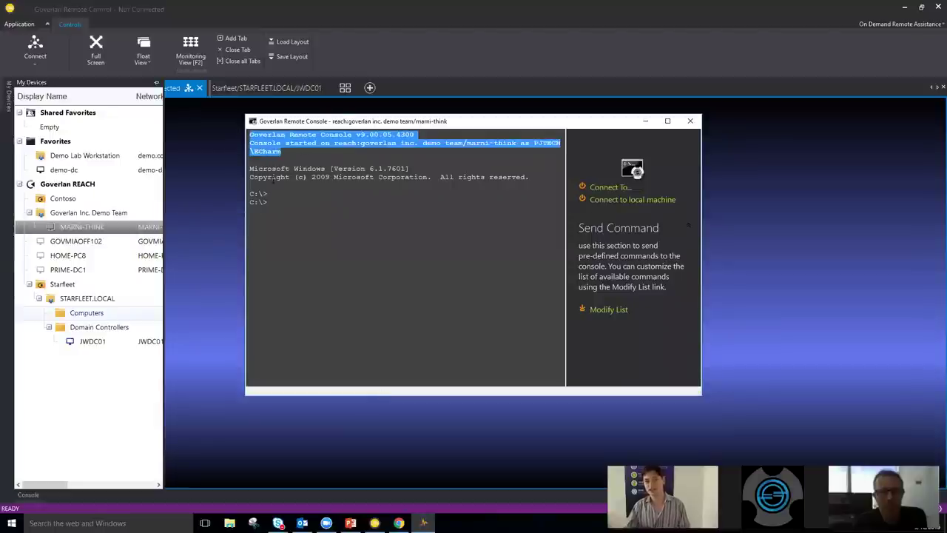
left_click(331, 211)
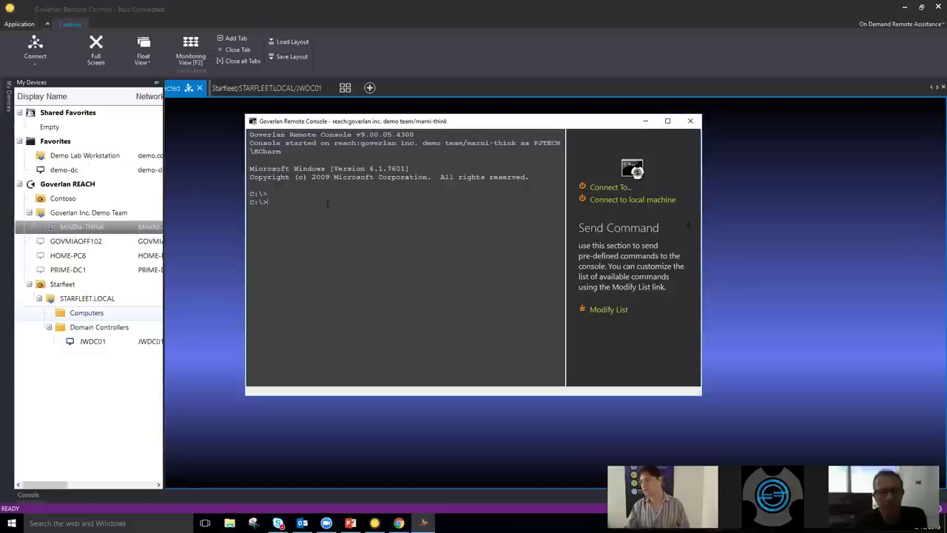
left_click(689, 122)
left_click(514, 283)
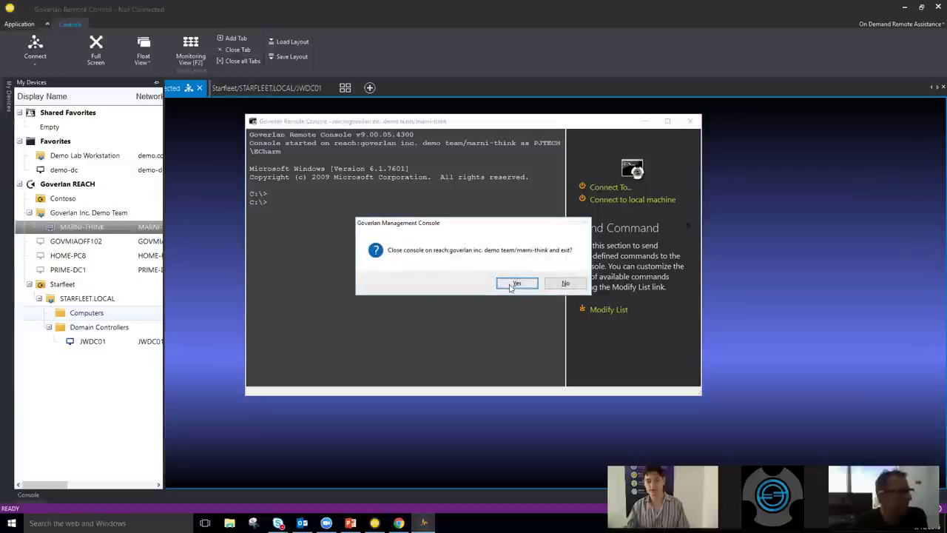
Review the centralized auditing snapshot in the demo-dc session and check that session's transmission encryption details.
left_click(69, 88)
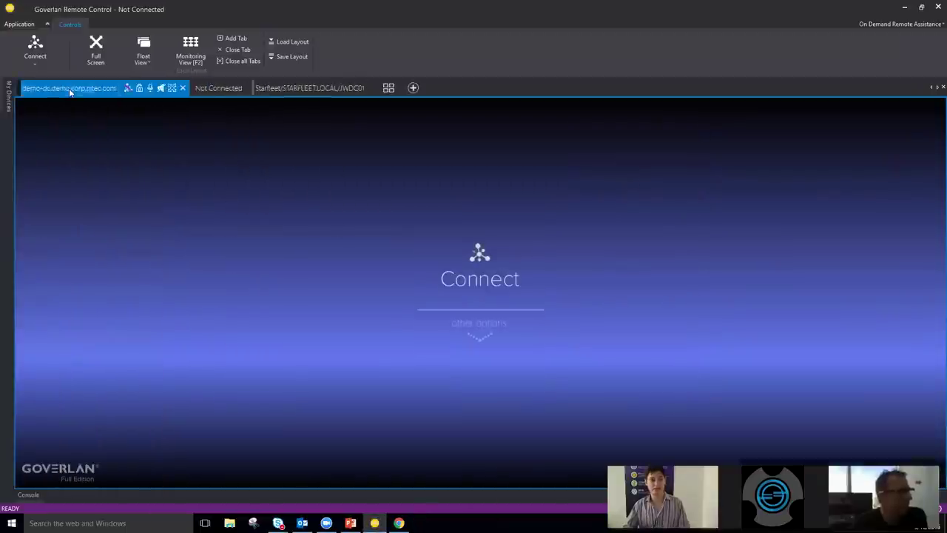
left_click(429, 120)
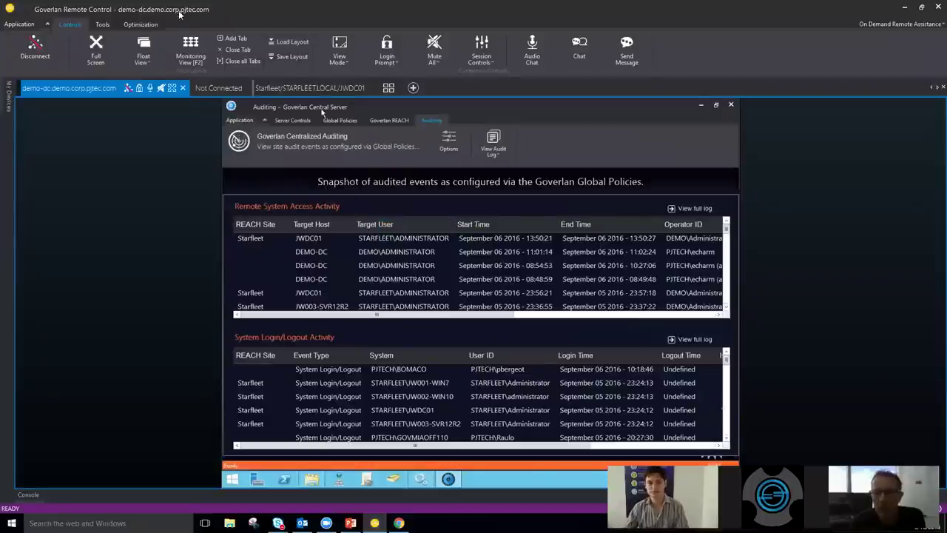
left_click(148, 26)
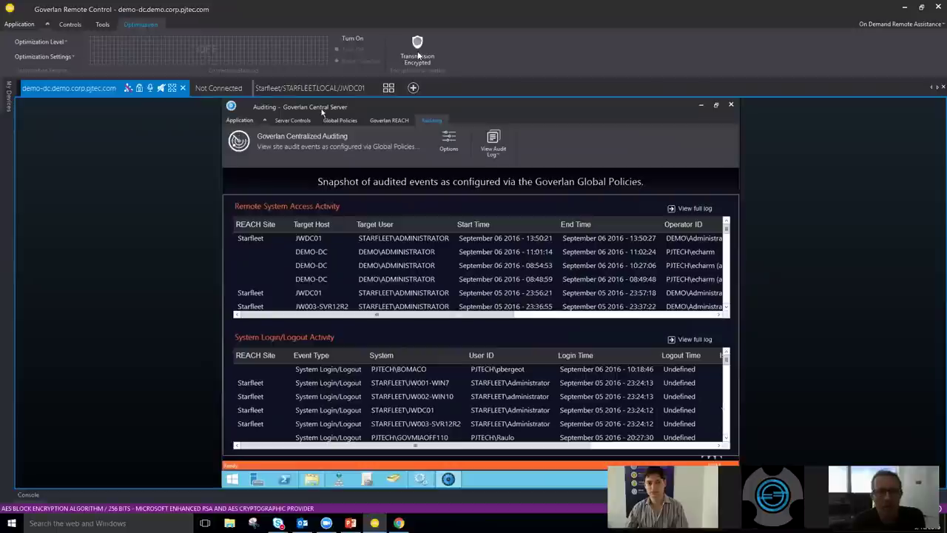
mouse_move(422, 62)
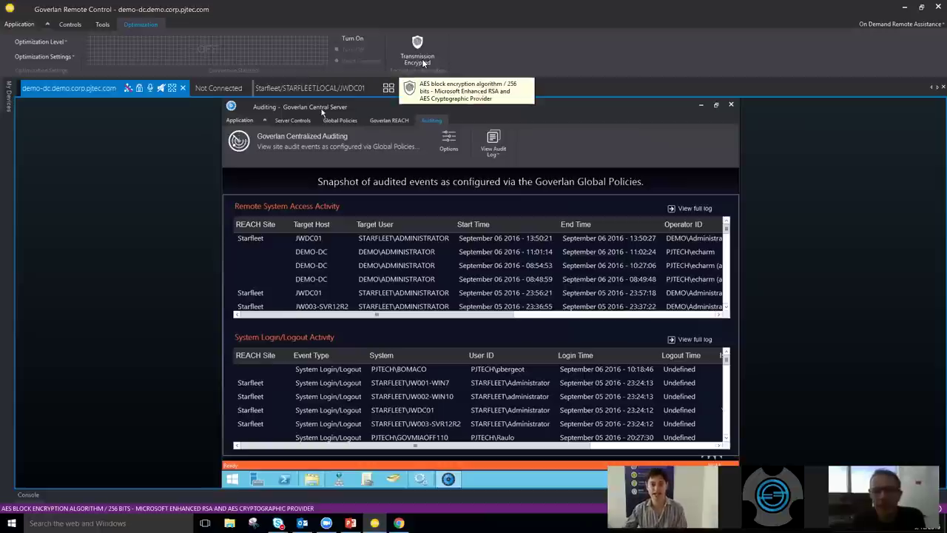
Look over the session tools for JWDC01 and display the registered Goverlan Reach nodes on demo-dc.
left_click(273, 88)
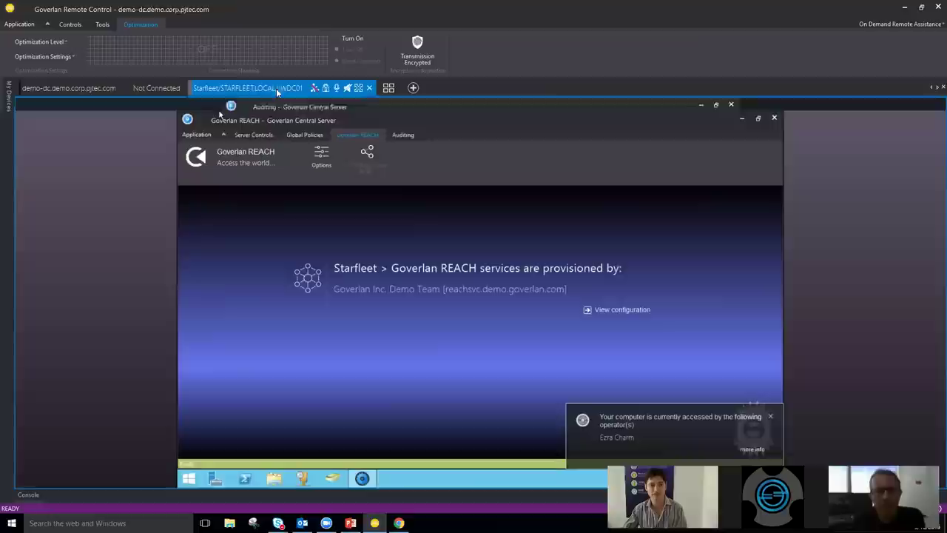
left_click(102, 24)
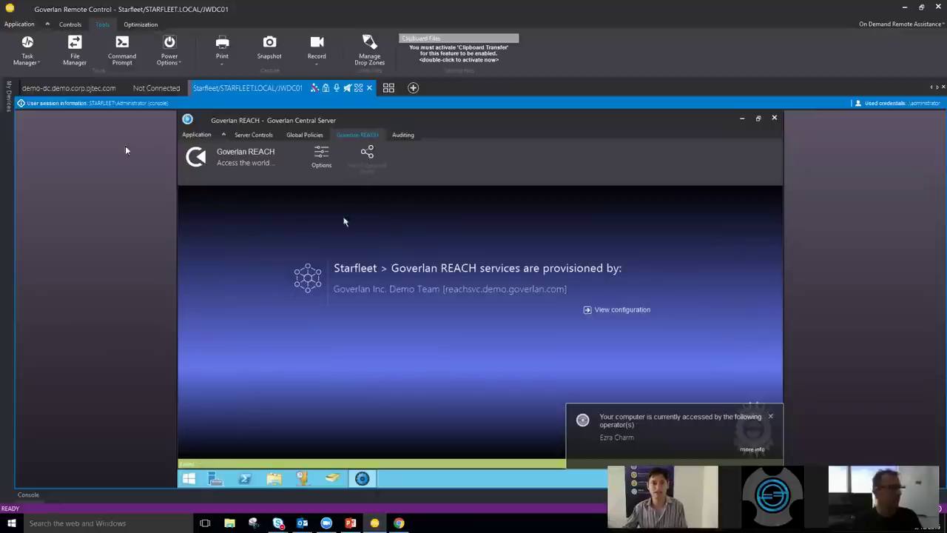
left_click(81, 88)
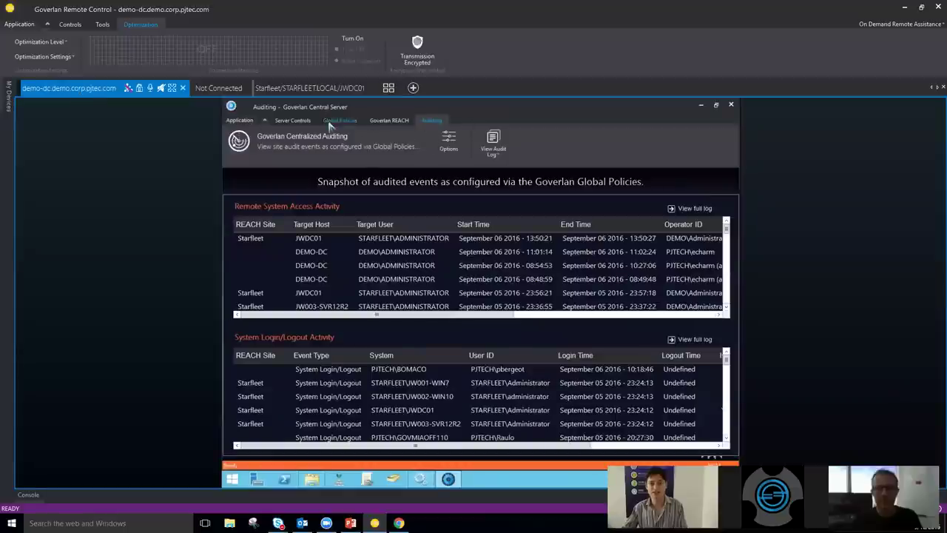
left_click(396, 120)
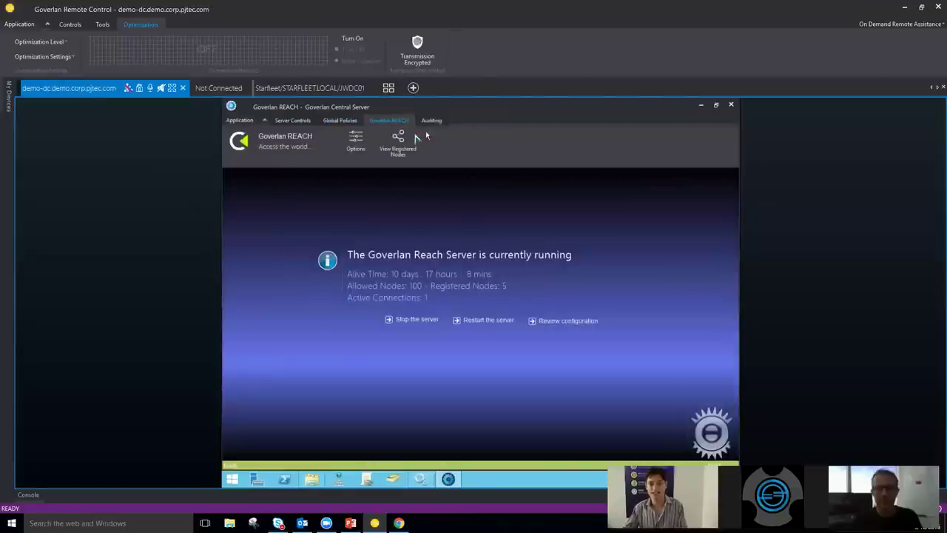
left_click(398, 142)
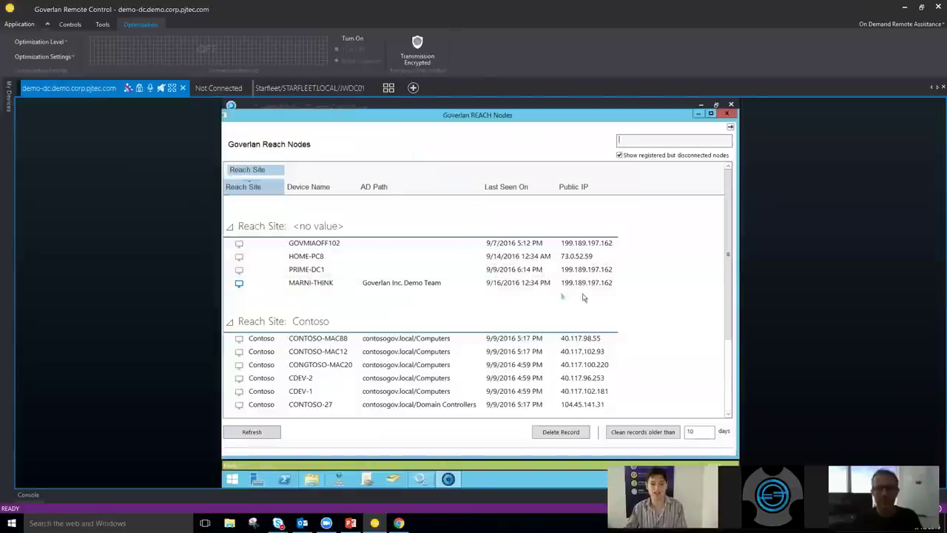
Close the registered nodes list, generate an on-demand assistance instruction message, and copy its WebLink to the clipboard.
left_click(727, 114)
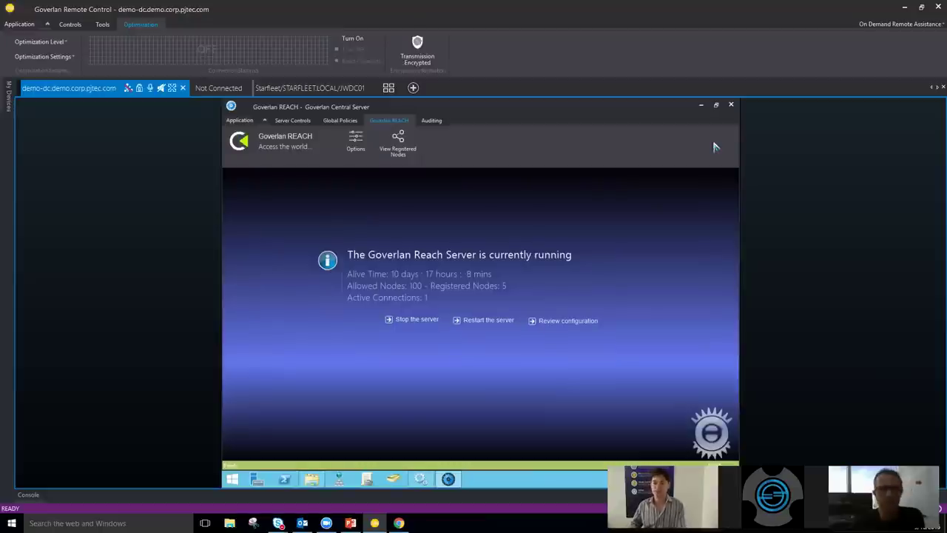
left_click(878, 24)
left_click(835, 209)
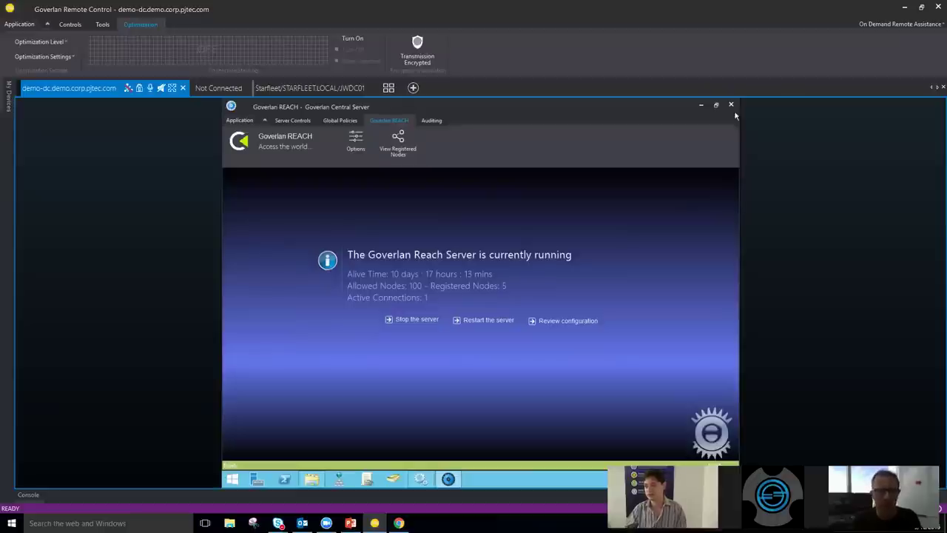
left_click(874, 26)
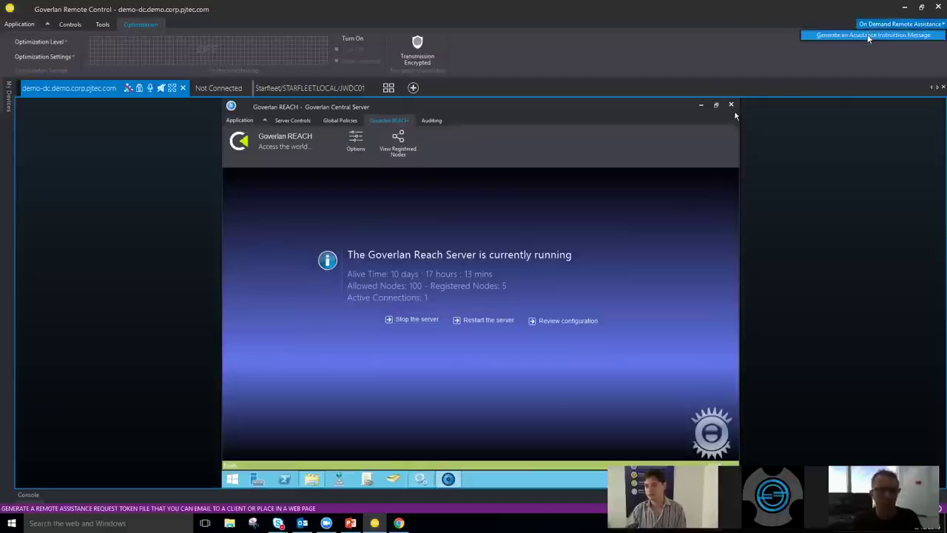
left_click(869, 36)
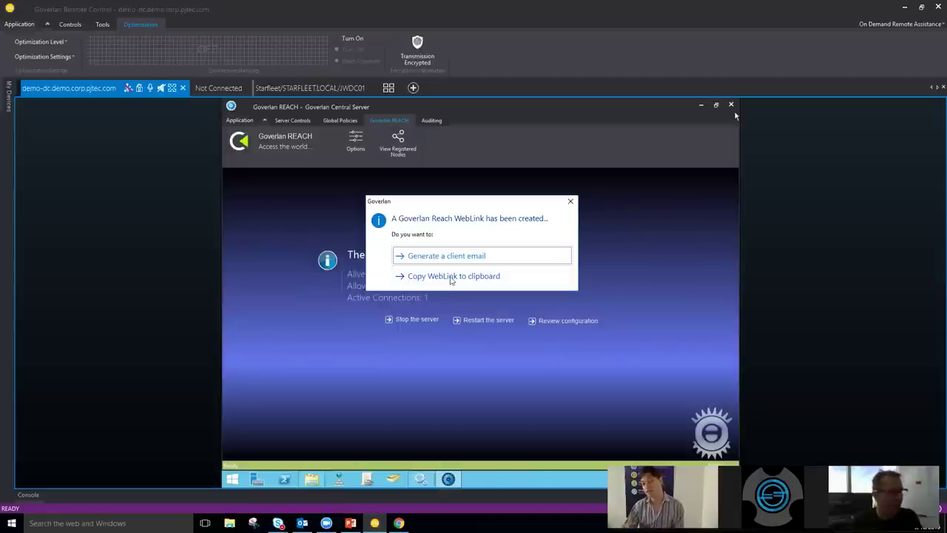
left_click(451, 278)
left_click(506, 285)
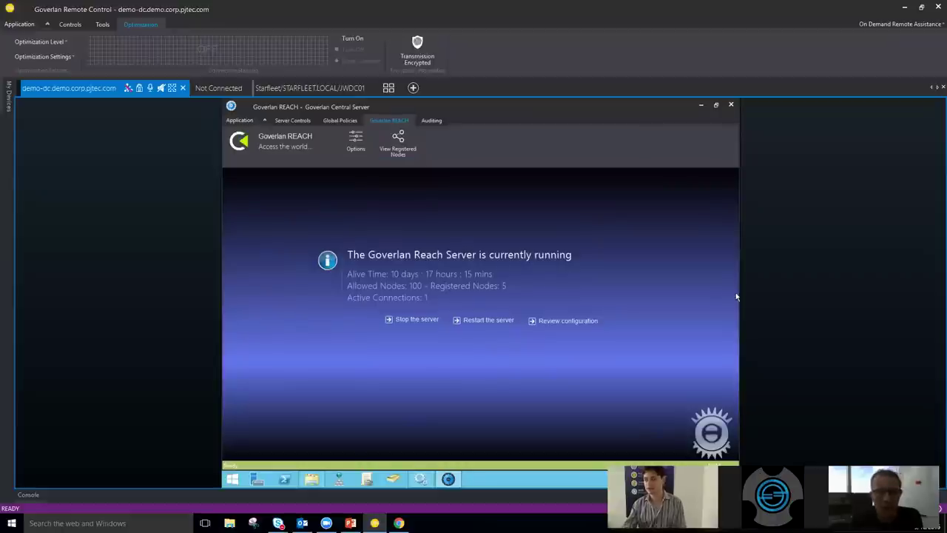
Look over the Goverlan agent management options for MARNI-THINK in the device list and dismiss them.
mouse_move(9, 100)
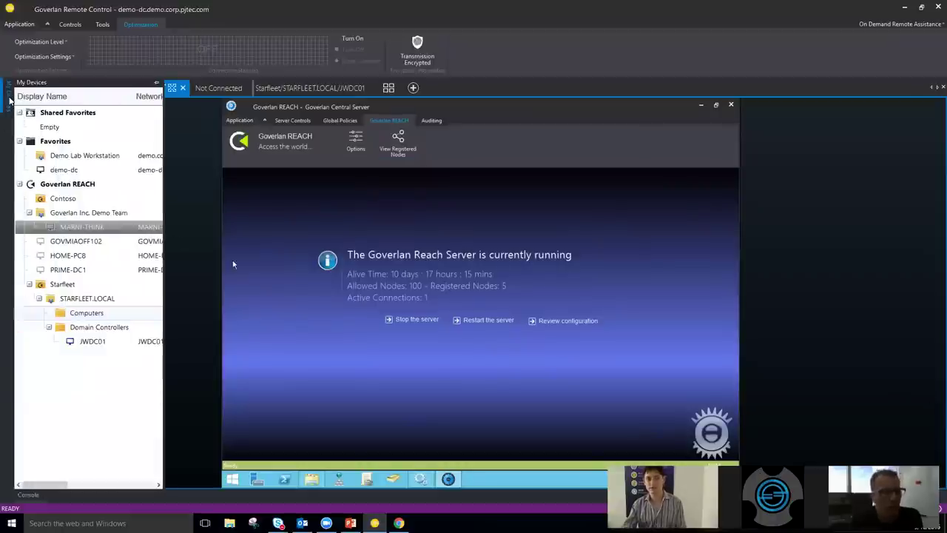
right_click(73, 227)
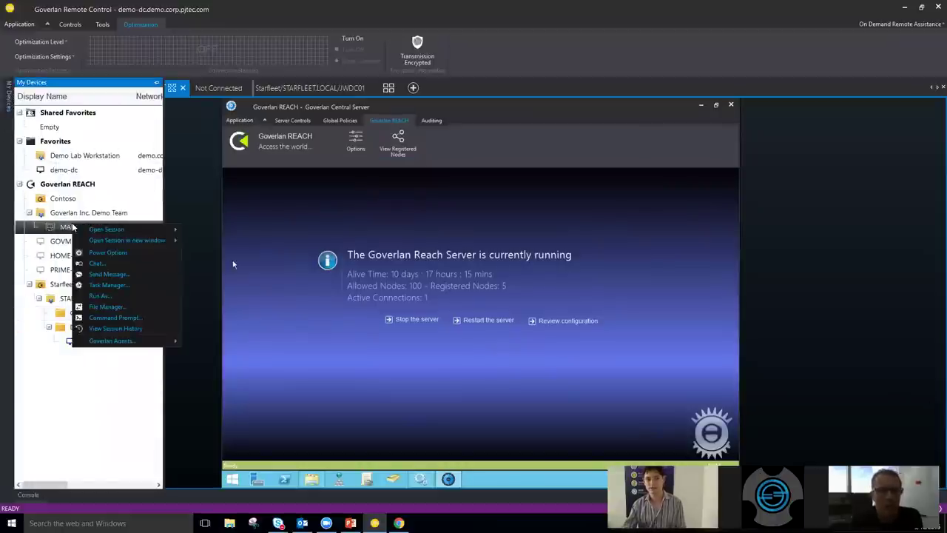
mouse_move(128, 341)
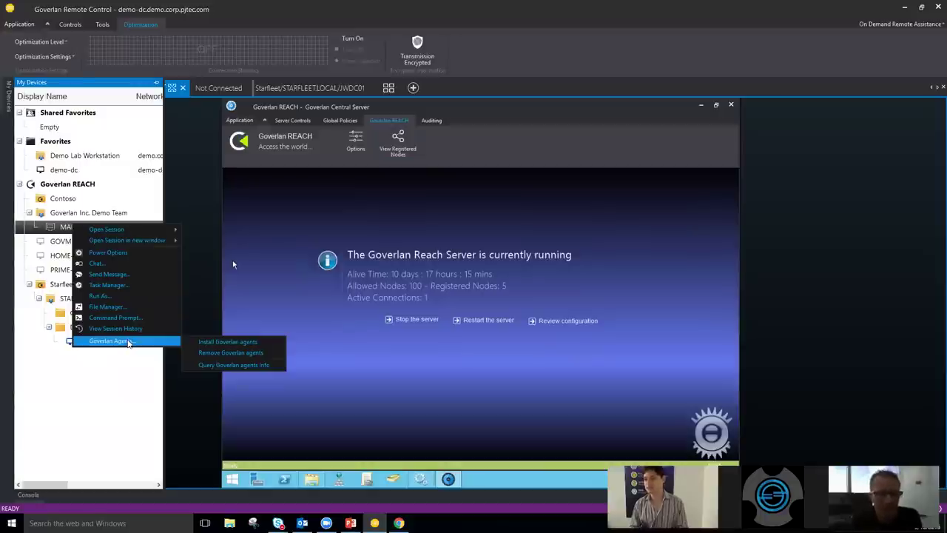
left_click(392, 363)
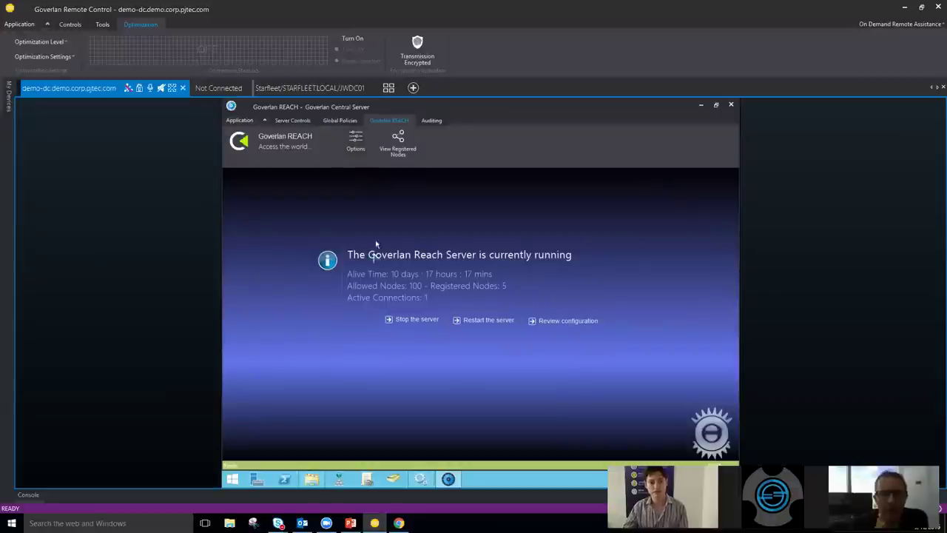
Review the Goverlan Reach service settings on demo-dc, close them, and inspect the global policies for All Users & Devices and Montreal.
left_click(355, 140)
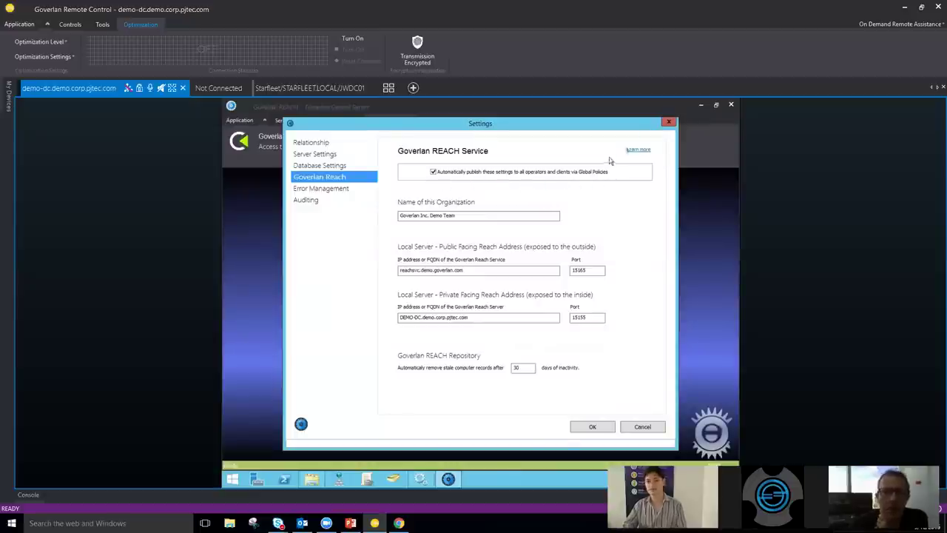
left_click(669, 123)
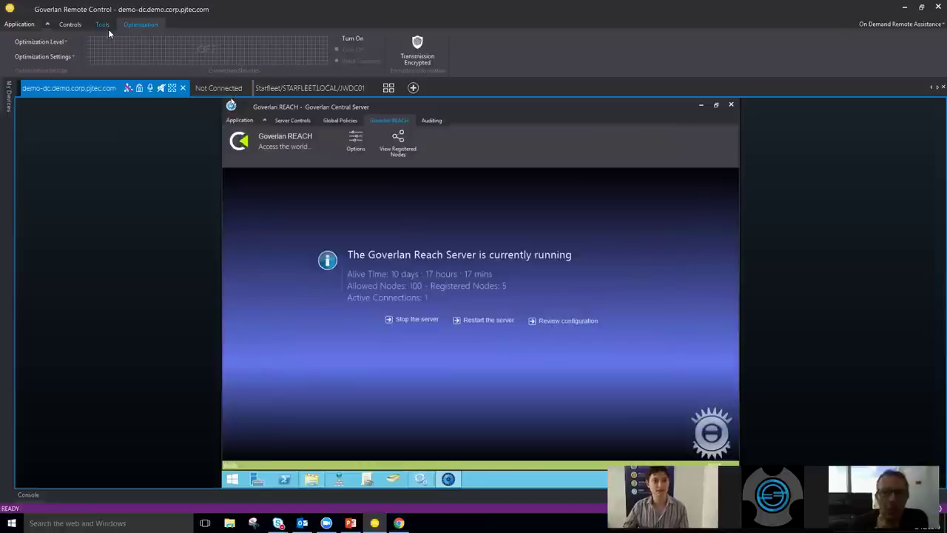
left_click(341, 119)
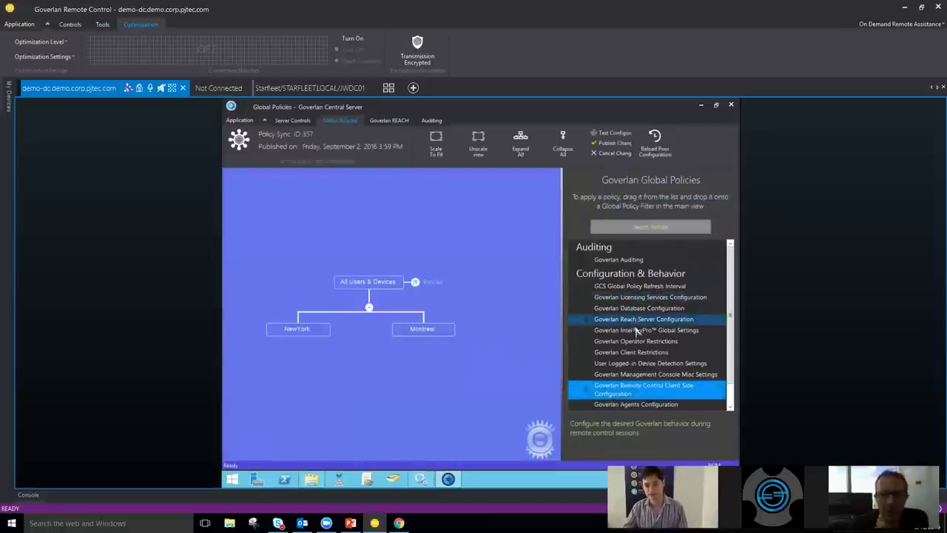
left_click_drag(639, 286, 432, 288)
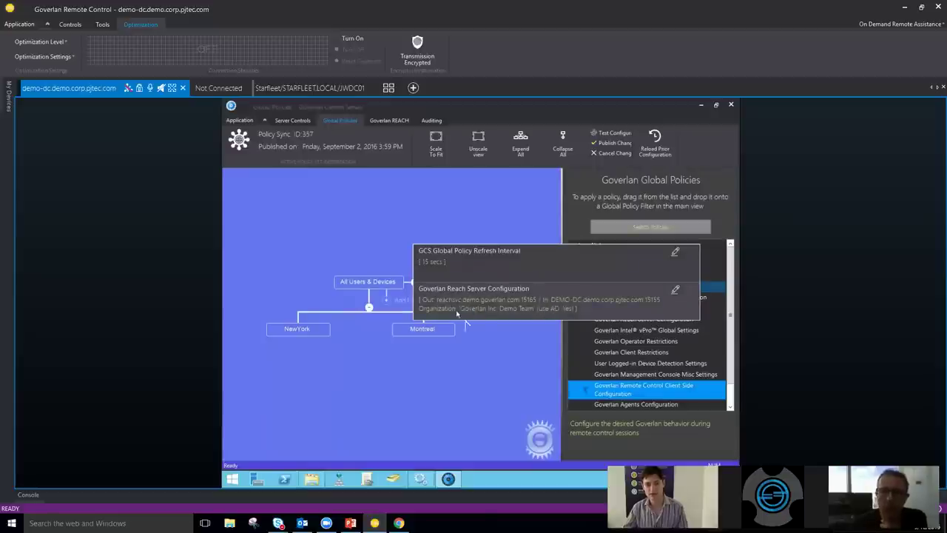
mouse_move(468, 333)
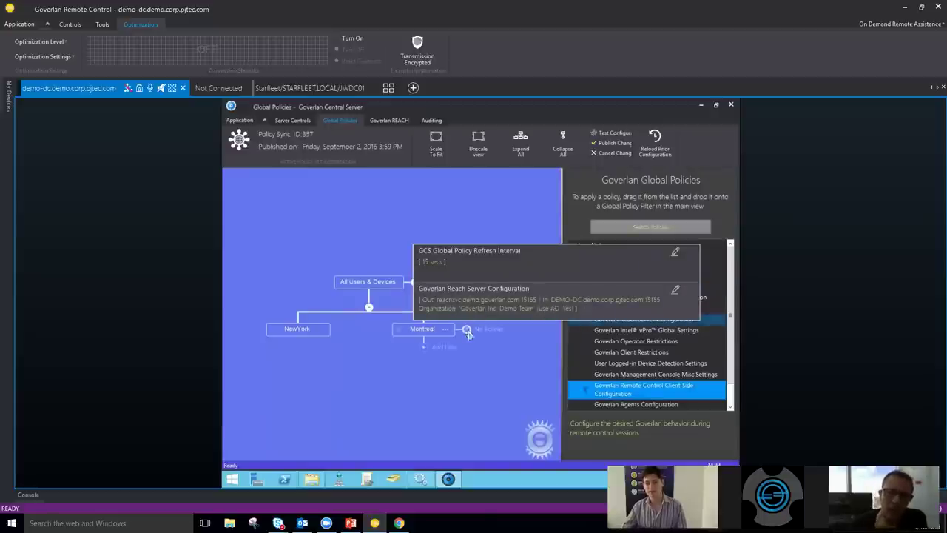